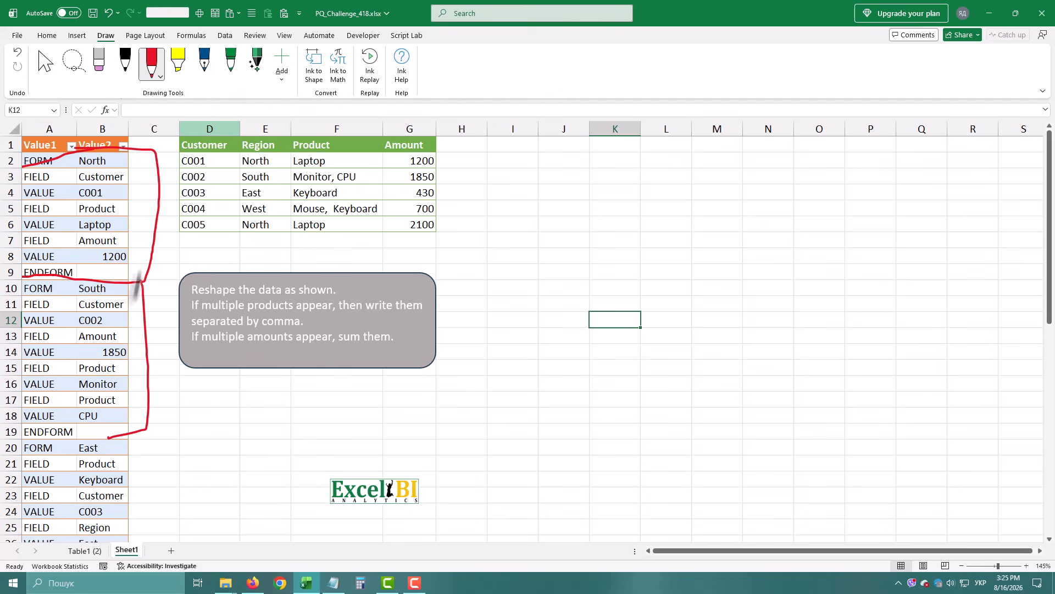
- Draw red ink arrows from the first two form blocks to result rows C001 and C002, and underline amount 1850 in both tables
mouse_move(160, 170)
left_mouse_down()
mouse_move(180, 163)
mouse_move(176, 174)
left_mouse_up()
left_click_drag(148, 327, 184, 185)
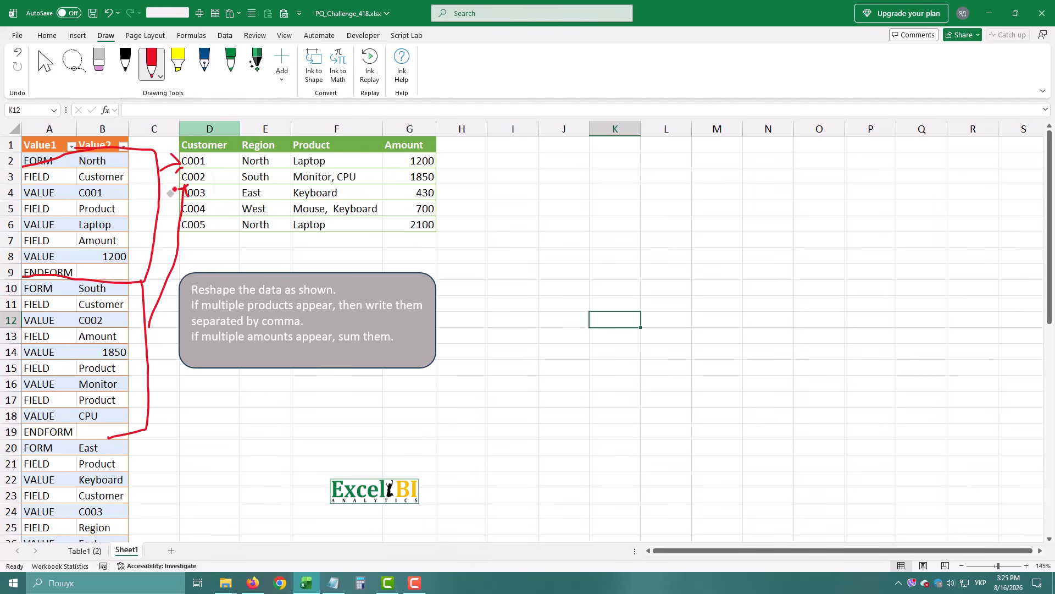
left_click_drag(396, 183, 442, 177)
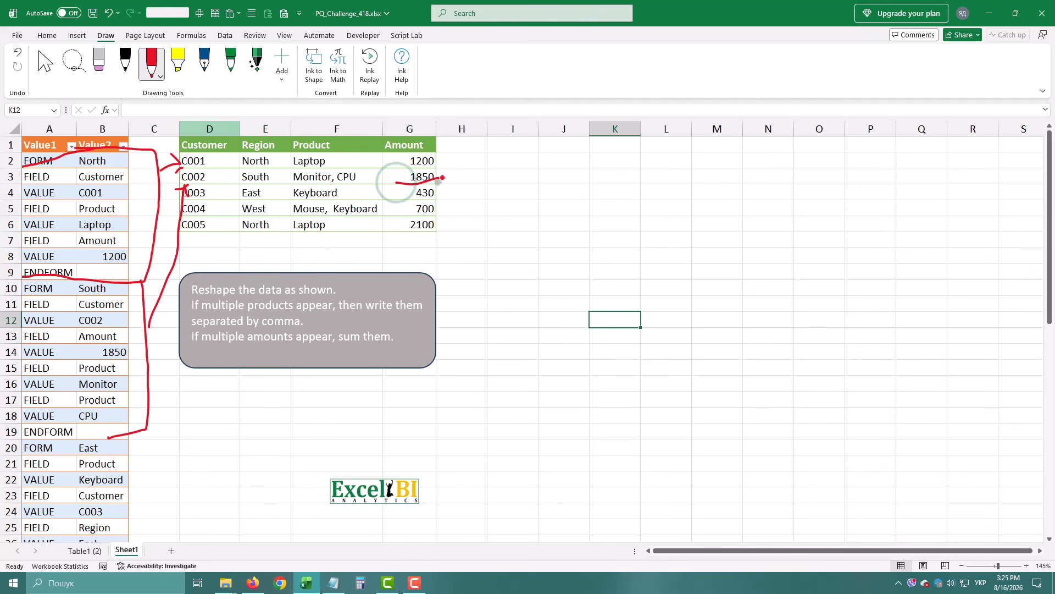
left_click_drag(95, 368, 130, 358)
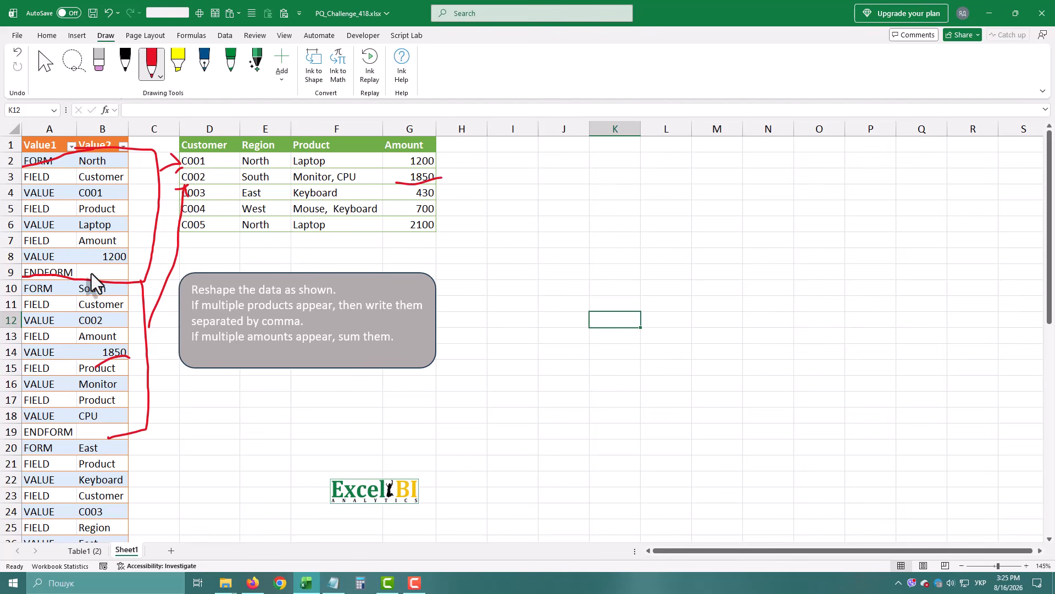
key("Escape")
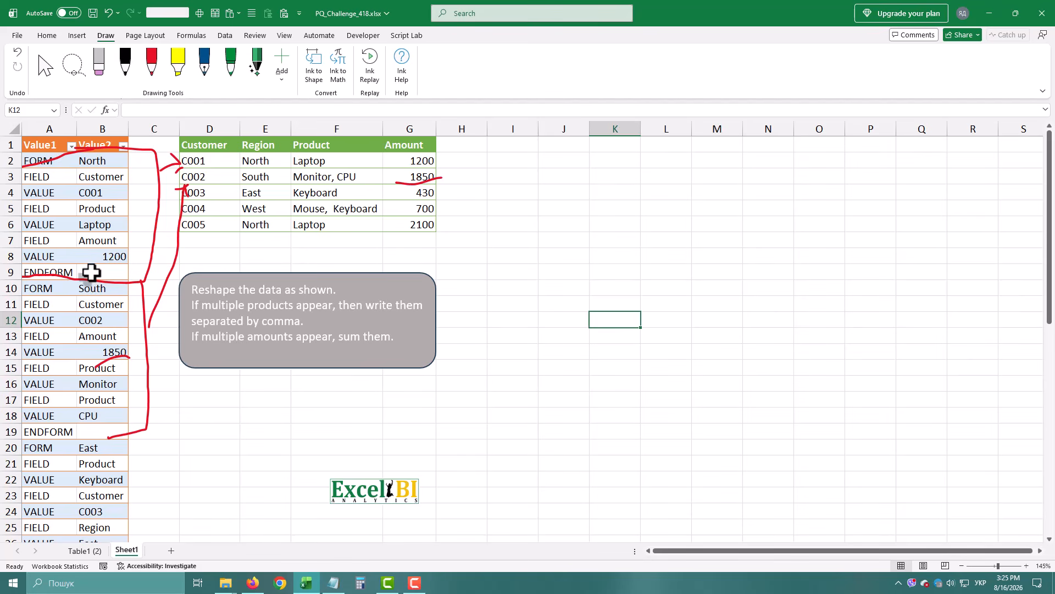
- Load Table1, containing the Value1 and Value2 columns, into the Power Query Editor as a new query
left_click(55, 192)
left_click(67, 37)
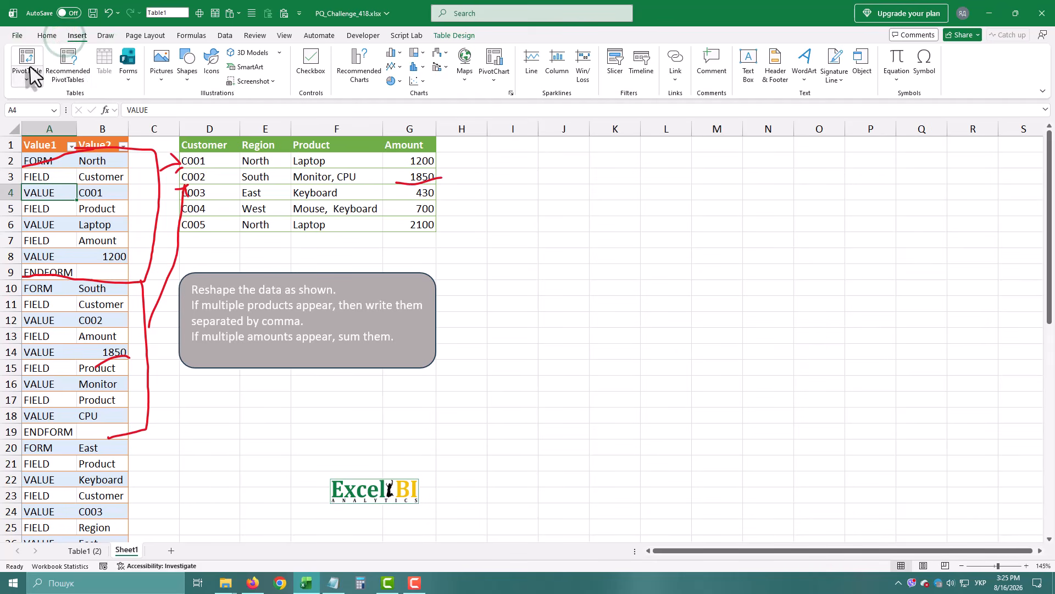
left_click(226, 38)
left_click(111, 60)
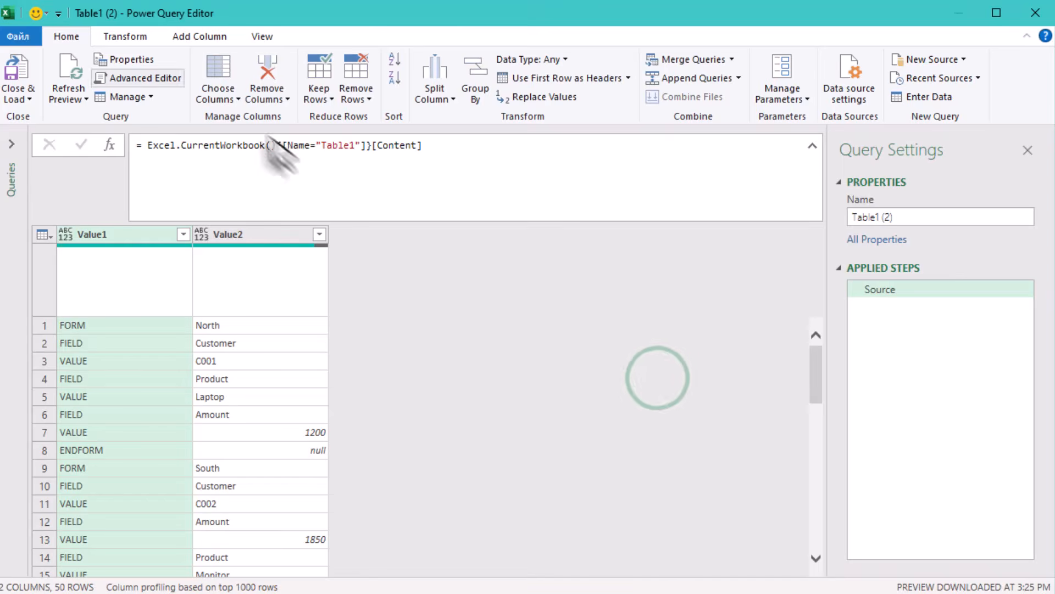
- Group the rows by Value1 into a new column named Data using the All Rows operation
left_click(126, 37)
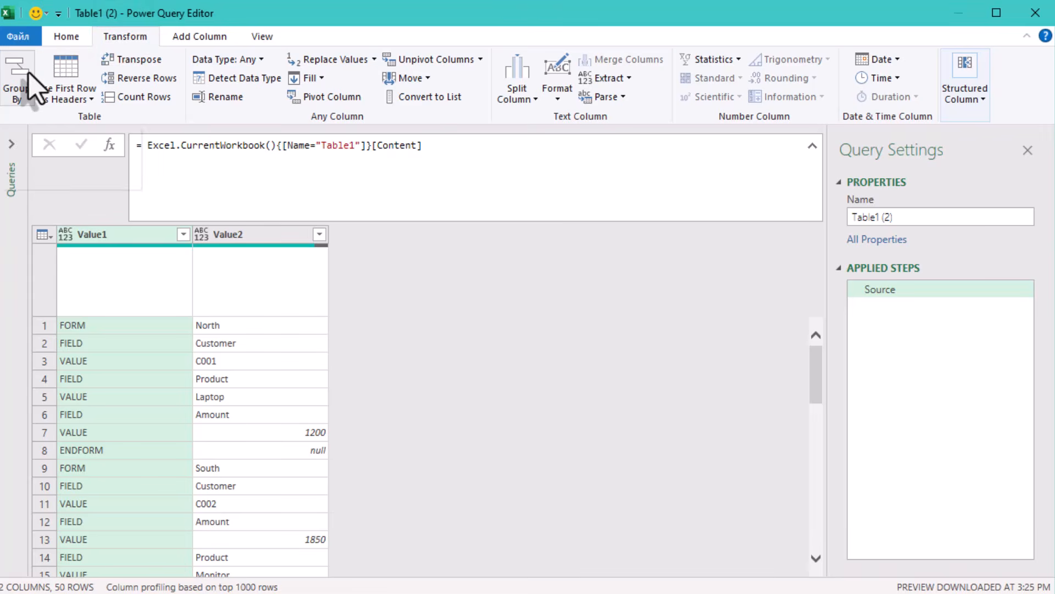
left_click(19, 77)
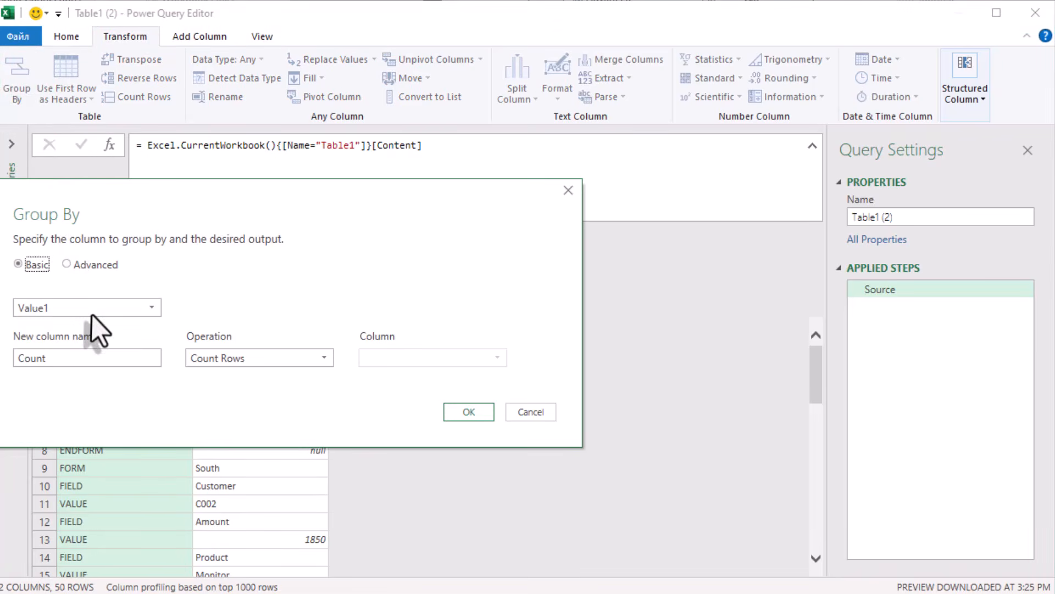
left_click(89, 309)
left_click(90, 308)
double_click(133, 358)
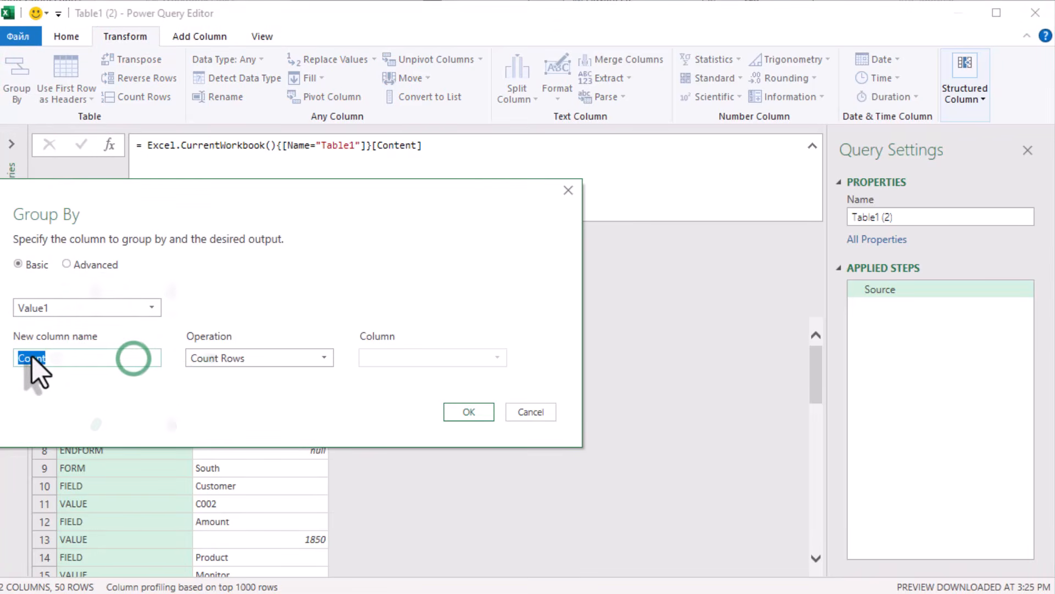
type("Data")
left_click(237, 358)
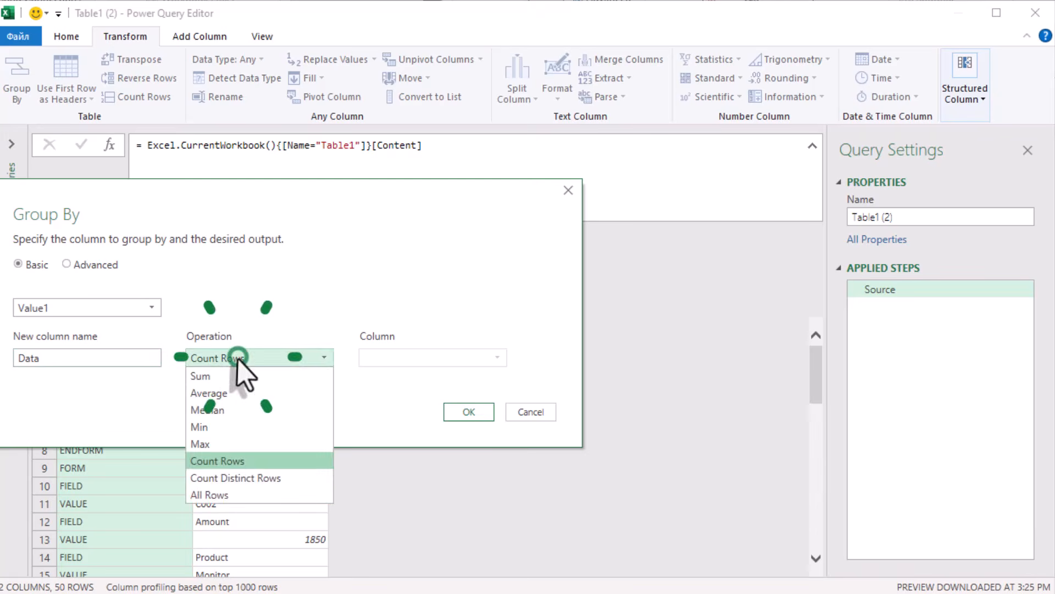
left_click(258, 495)
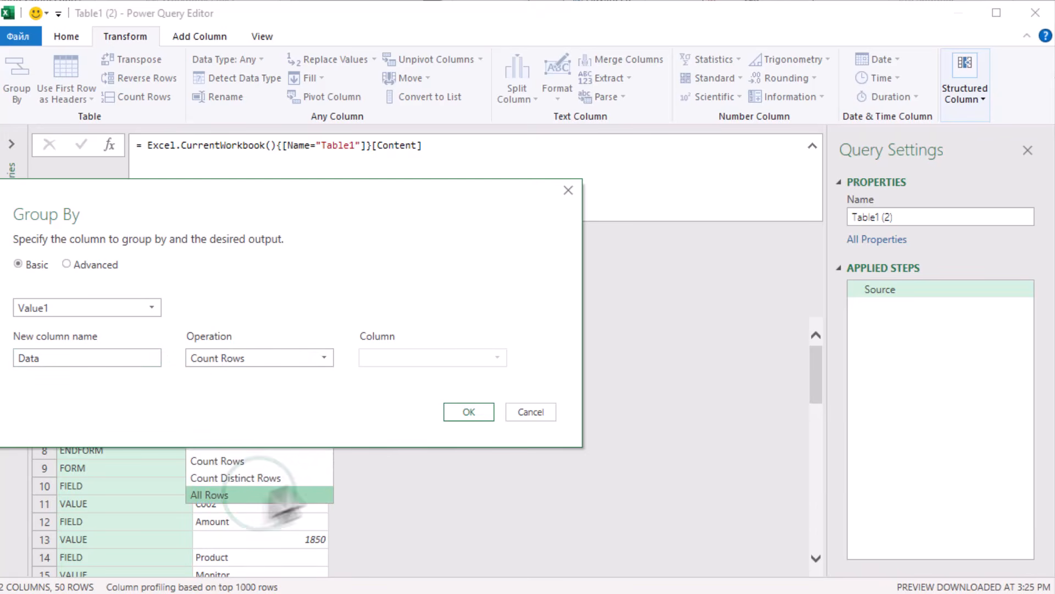
left_click(469, 414)
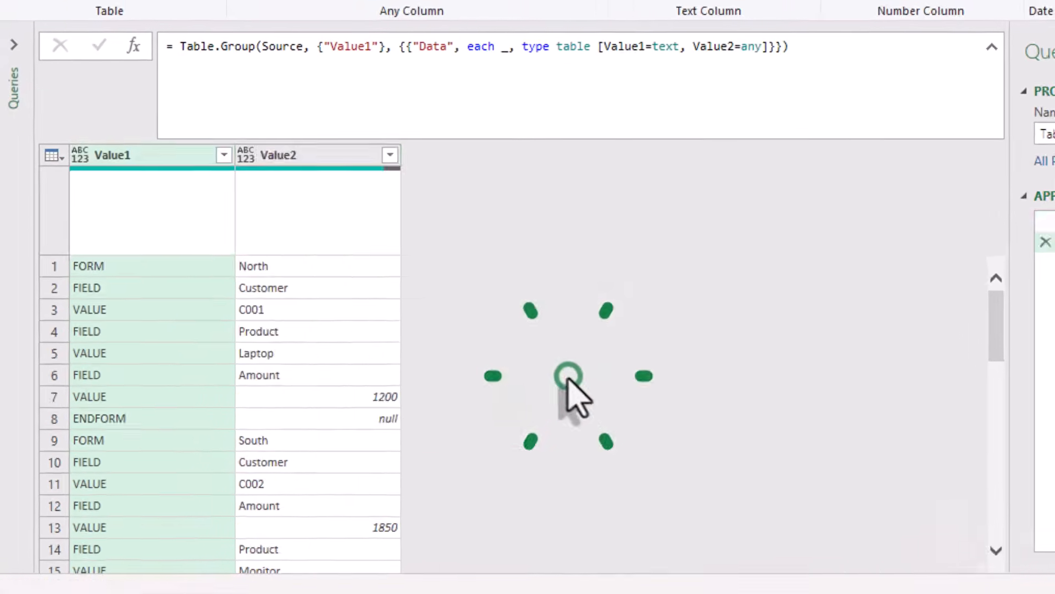
- Preview the FORM and FIELD nested tables and remove the table type definition from the Data aggregation in the Table.Group formula
left_click(364, 259)
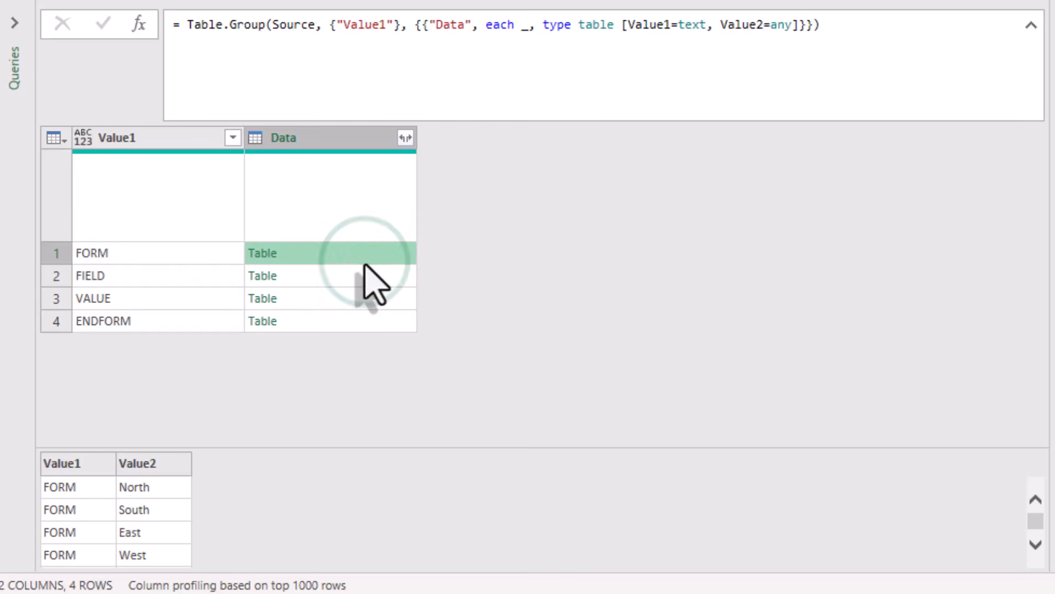
left_click(348, 273)
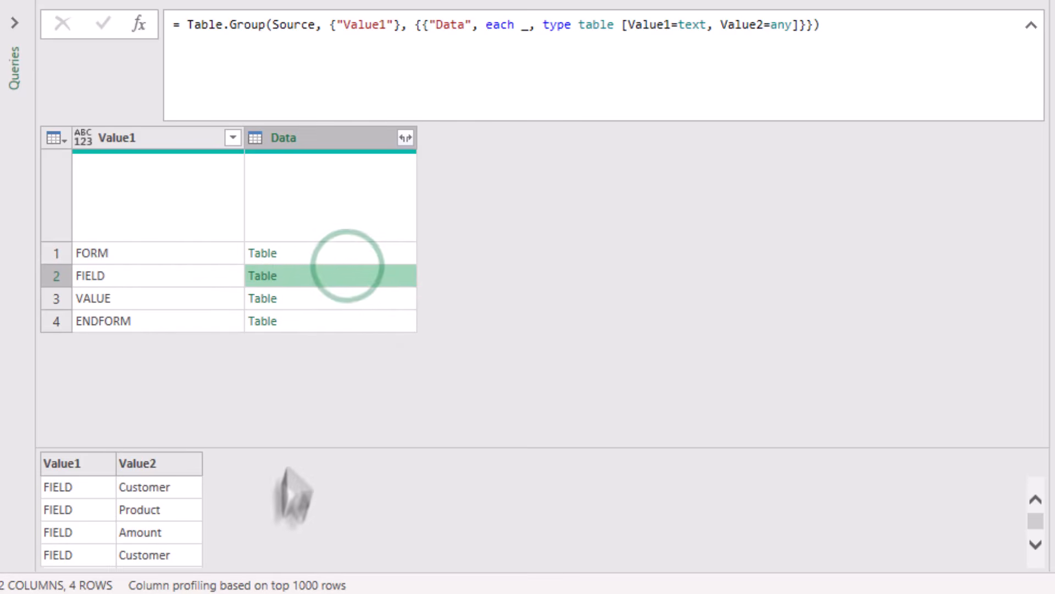
scroll(275, 545, "down", 2)
scroll(261, 555, "down", 2)
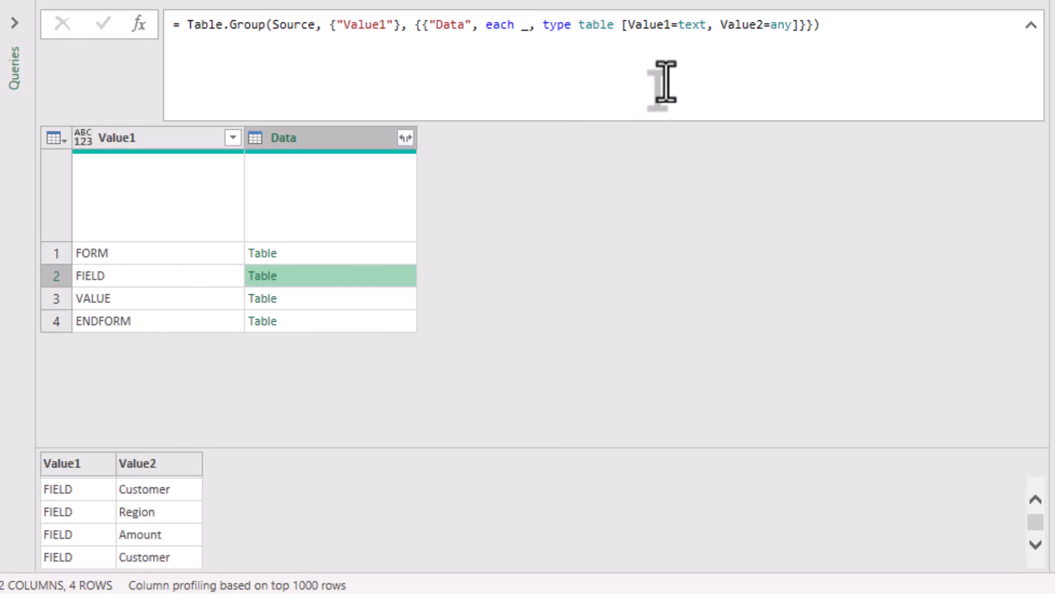
left_click(534, 25)
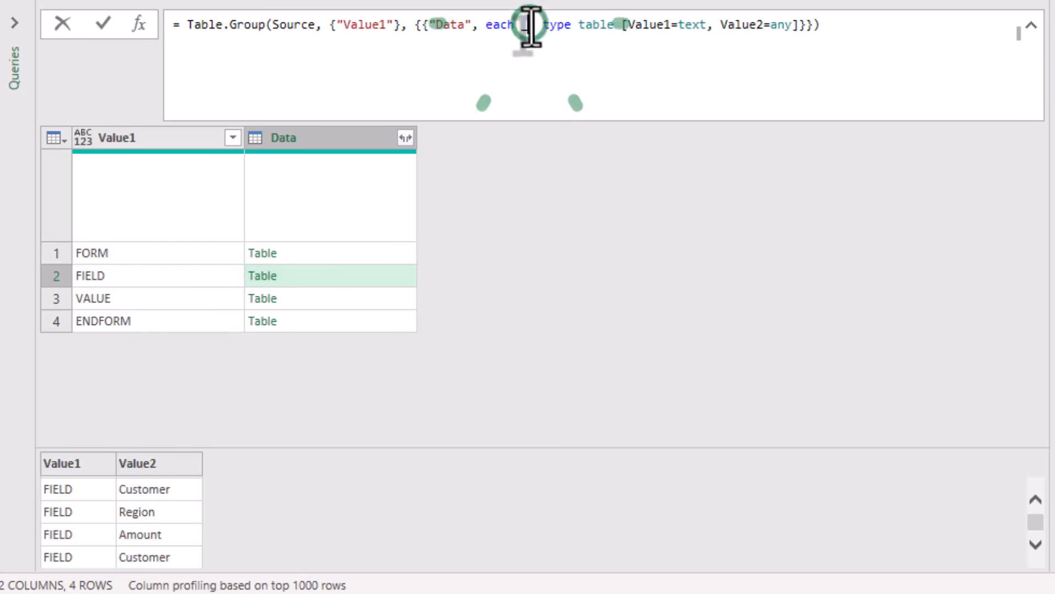
key("shift+End")
key("shift+Left")
key("shift+Left")
key("shift+Left")
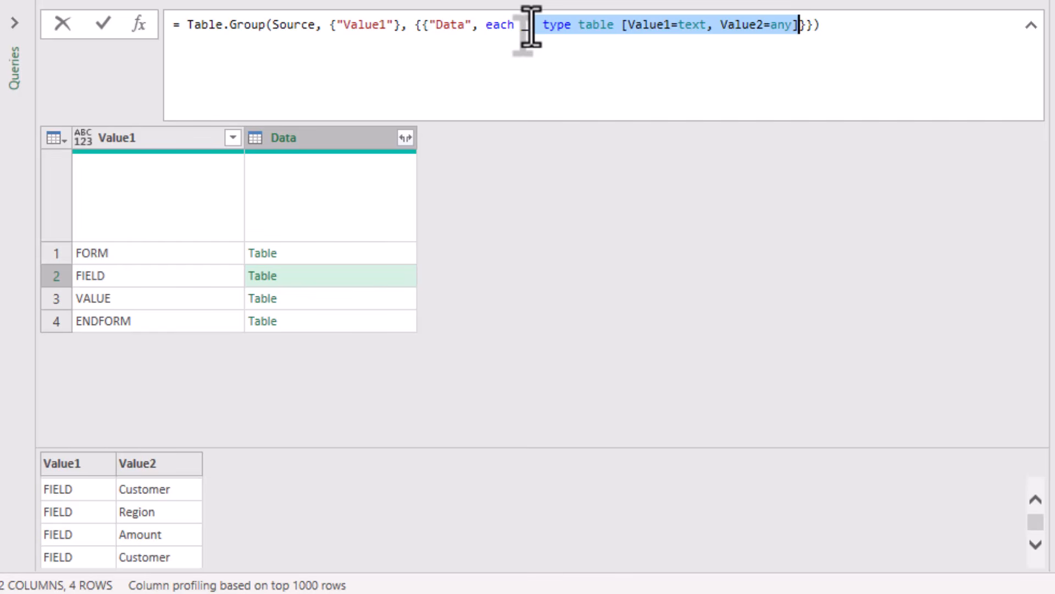
key("Delete")
- Add GroupKind.Local as the fourth Table.Group argument, apply it, and preview the nested tables of the first two FORM rows
key("Right")
key("Right")
type(",")
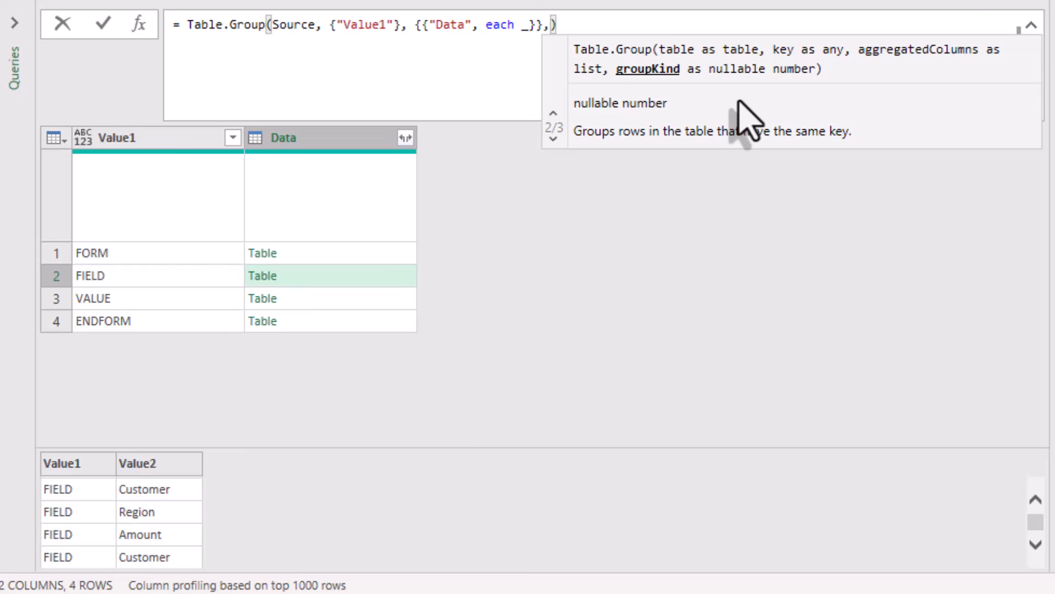
type(" gr")
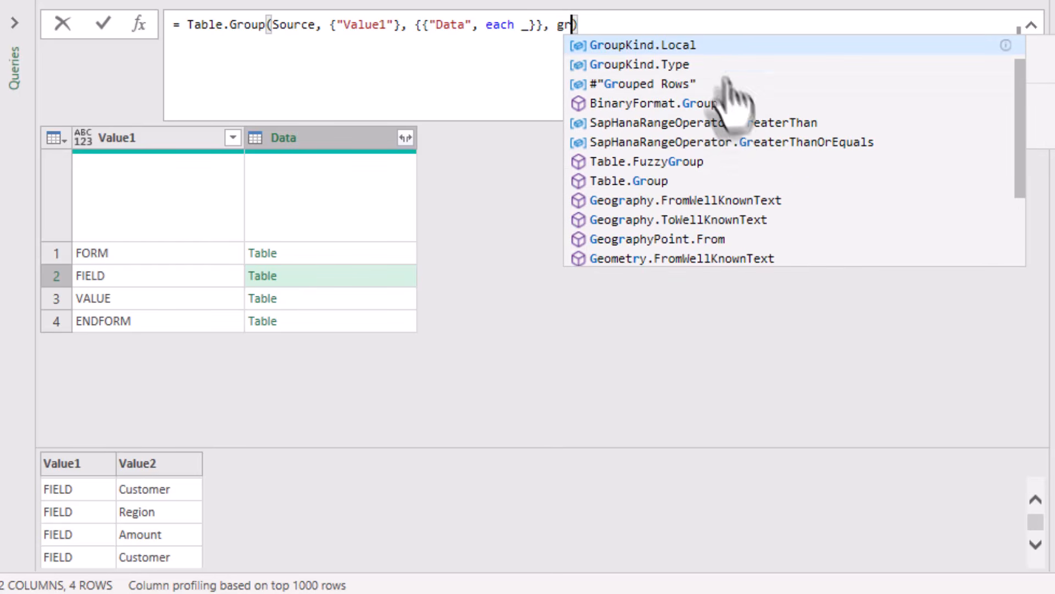
left_click(704, 46)
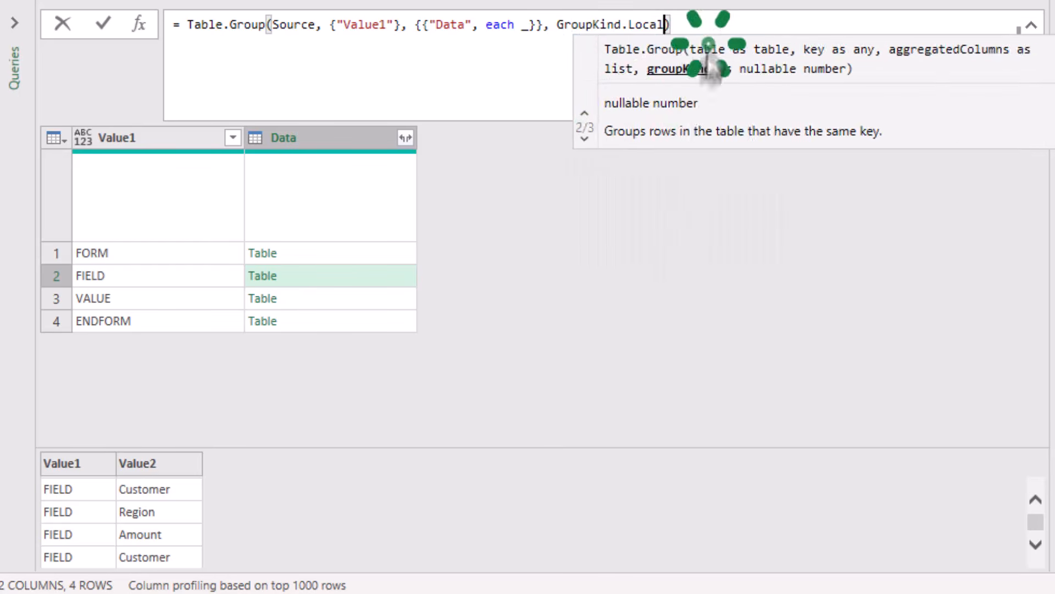
left_click(653, 309)
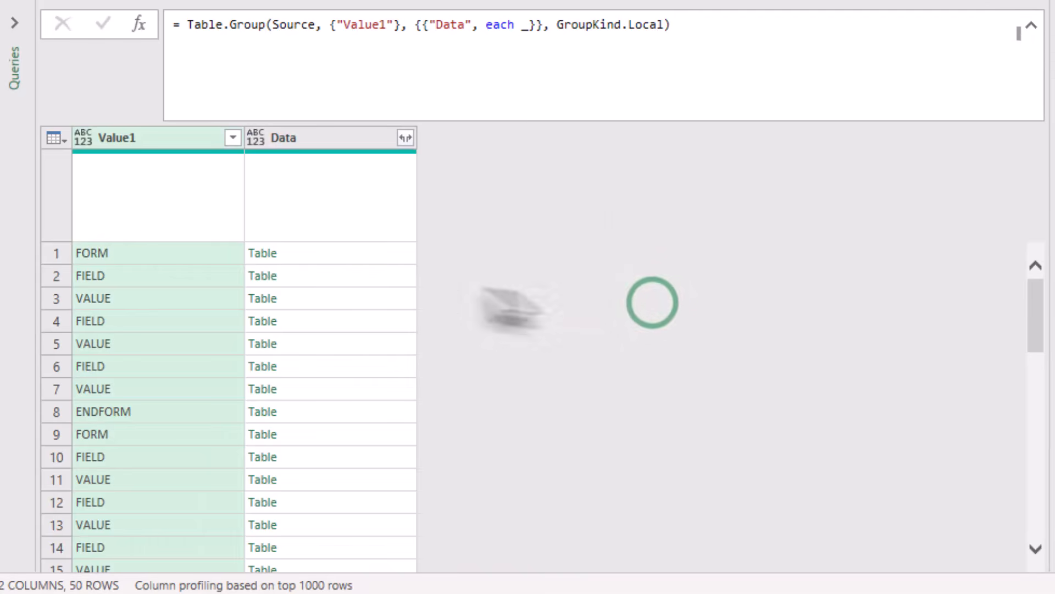
left_click(165, 253)
left_click(354, 252)
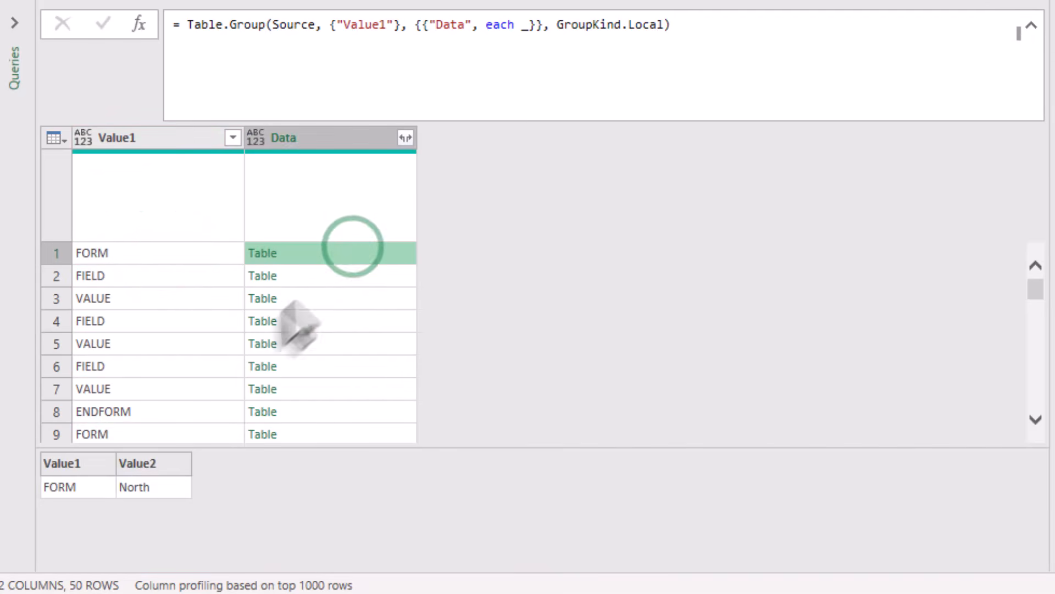
left_click(129, 439)
left_click(347, 434)
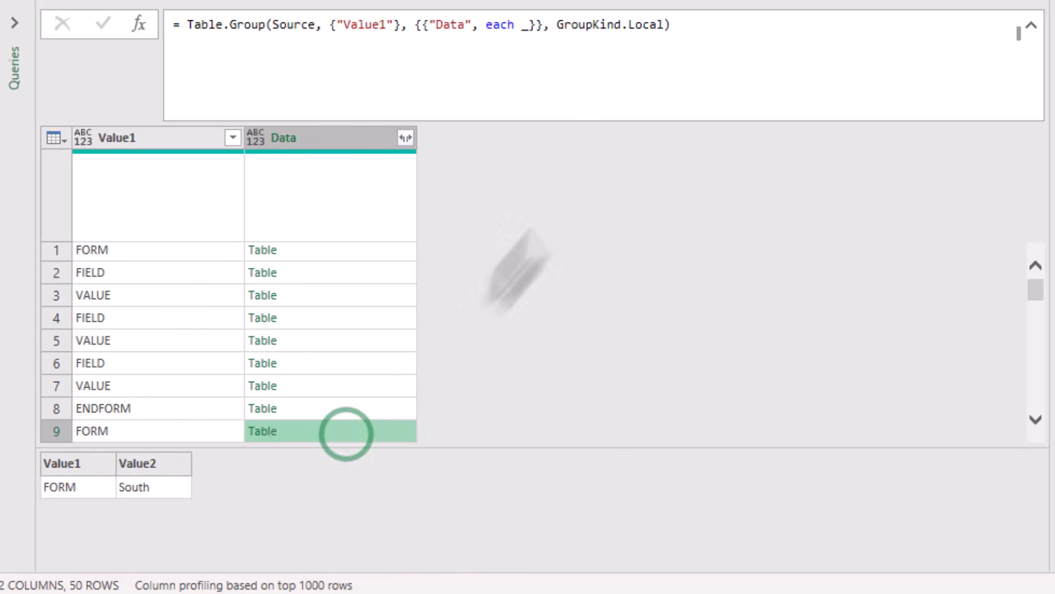
- Add the comparer (x,y)=> Number.From(y[Value1]="FORM") as the last Table.Group argument and preview the first group's nested table
left_click(694, 43)
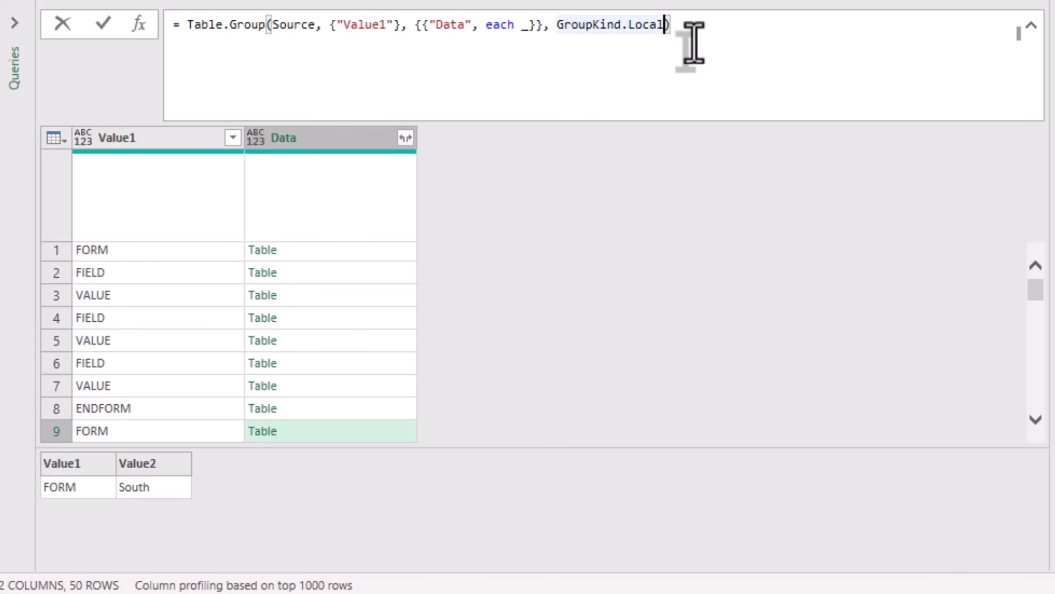
key("Left")
type(", ")
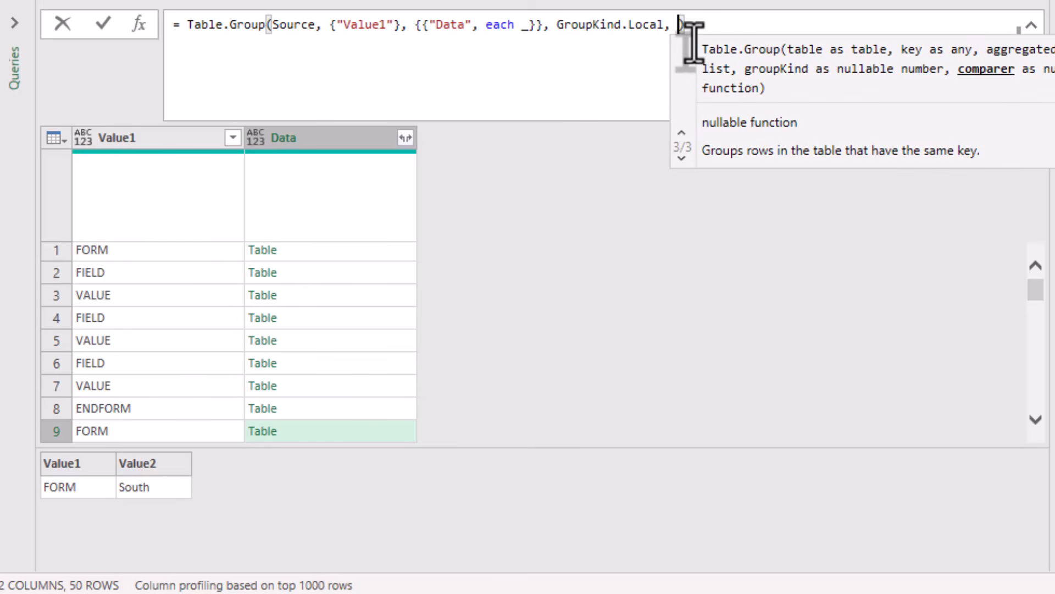
type("(x")
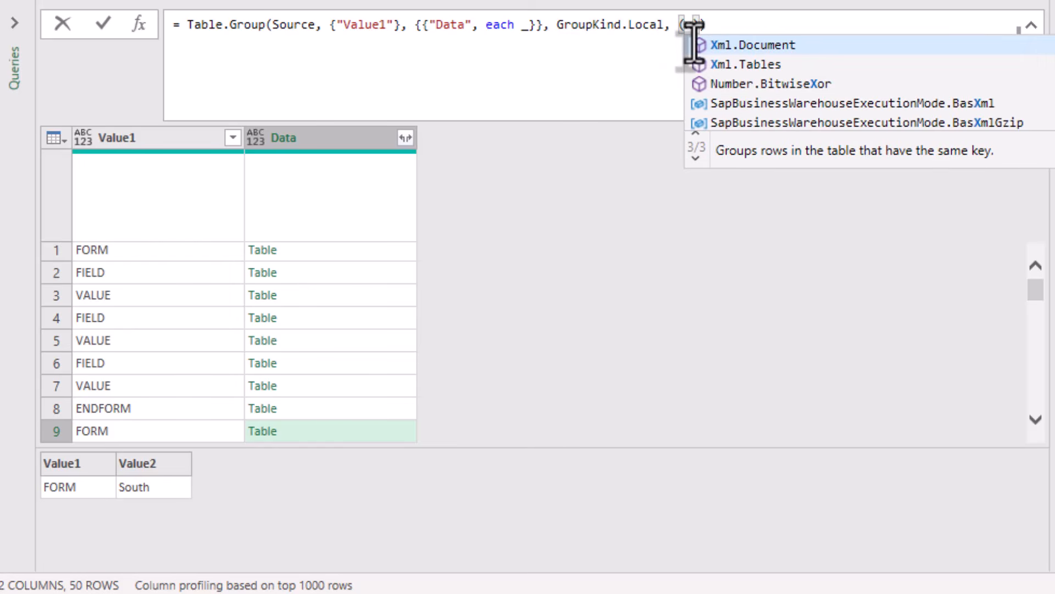
type(",y)=")
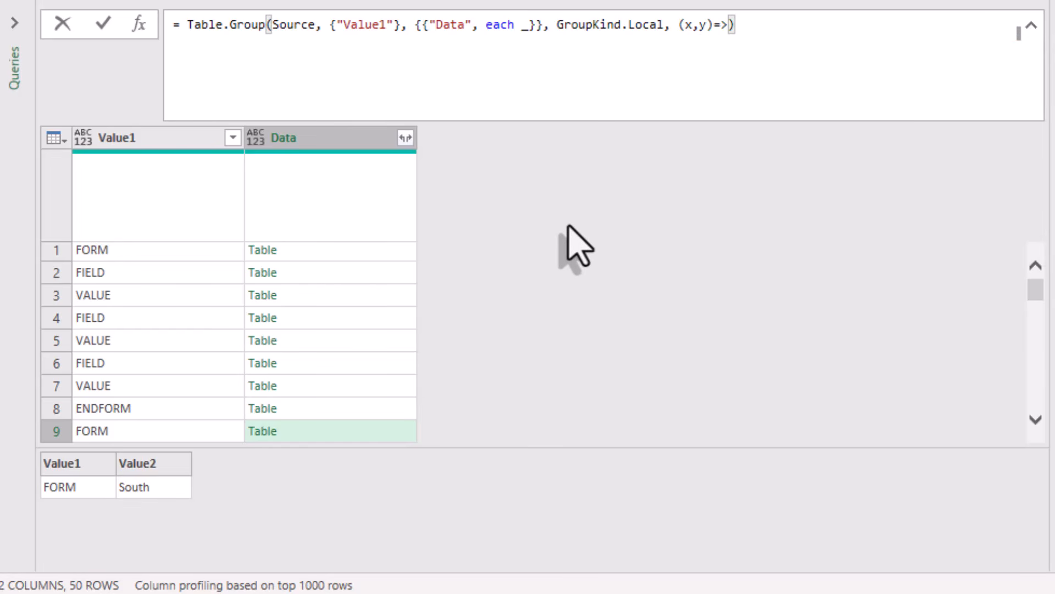
type("> Number.F")
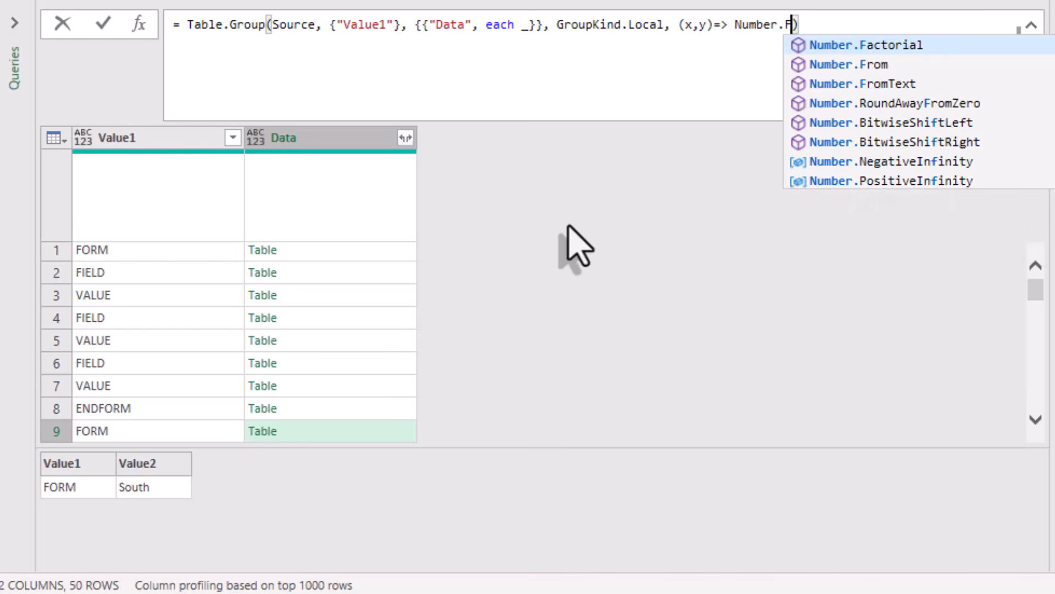
type("rom(")
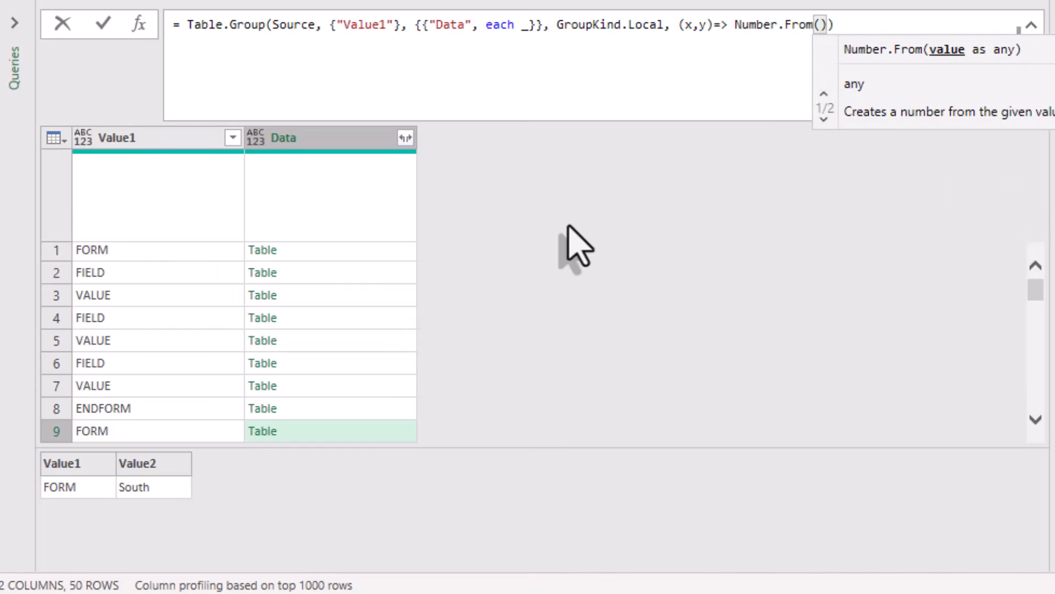
type("y[Va")
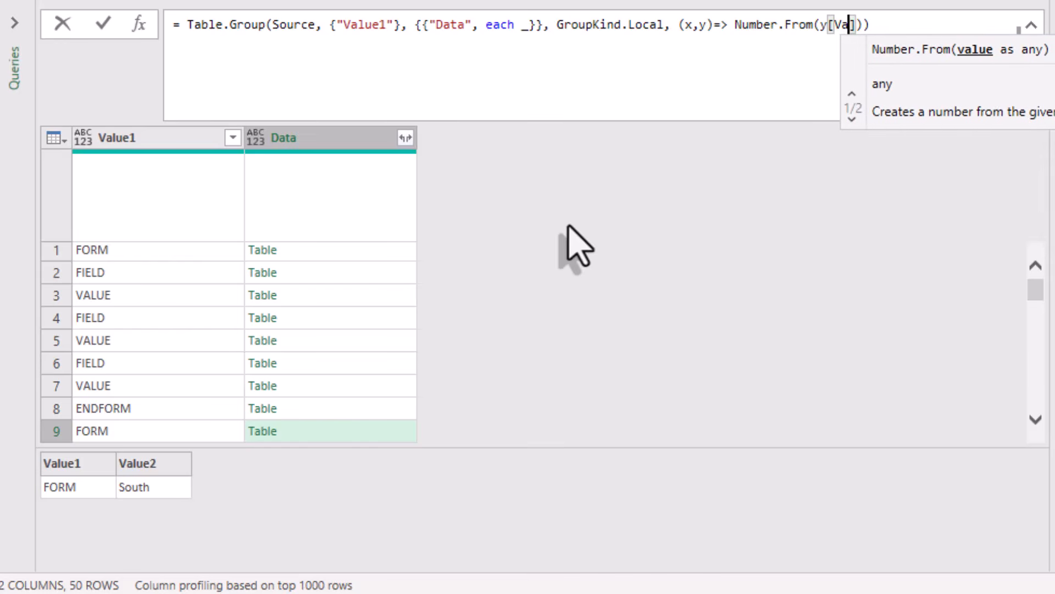
type("lue1]")
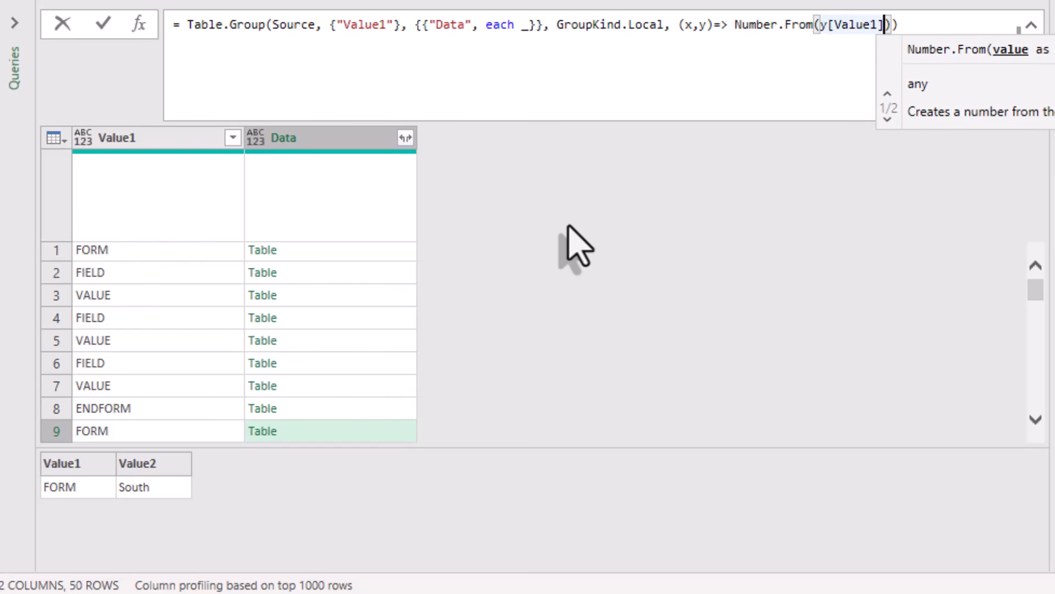
type("=\"FO")
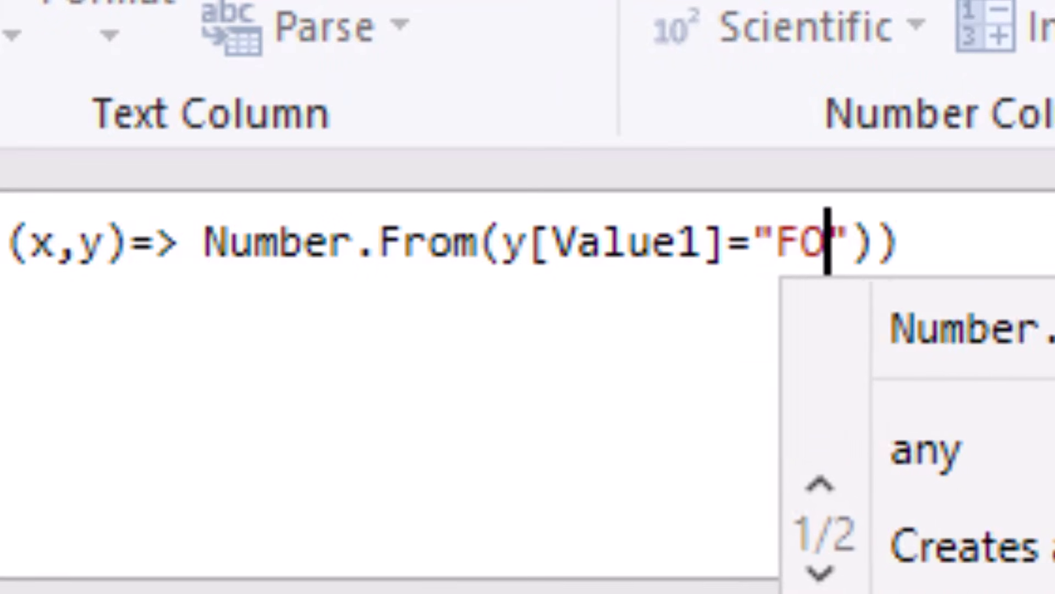
type("RM\"))")
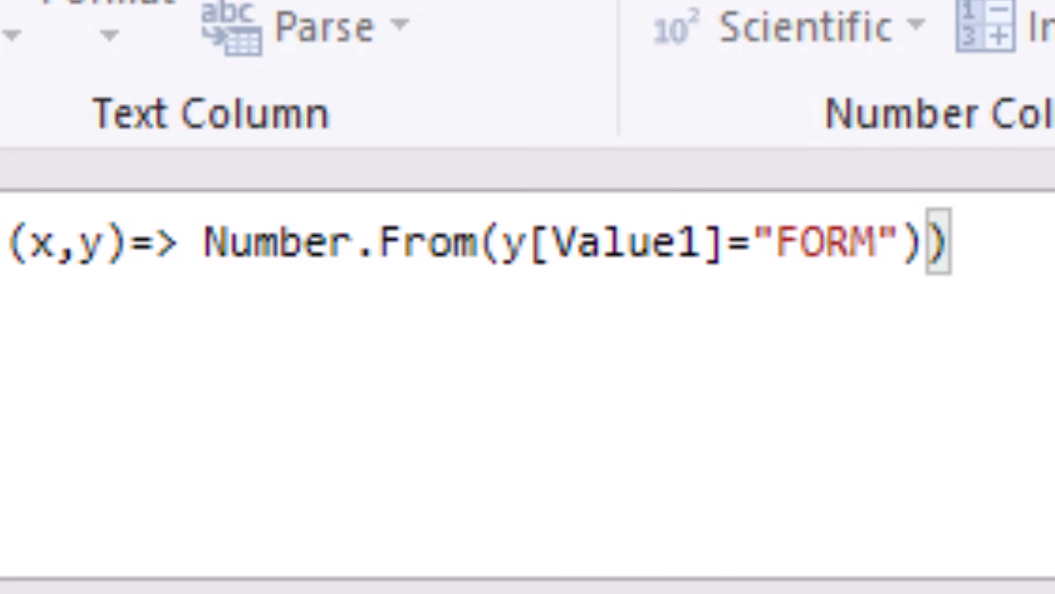
key("Return")
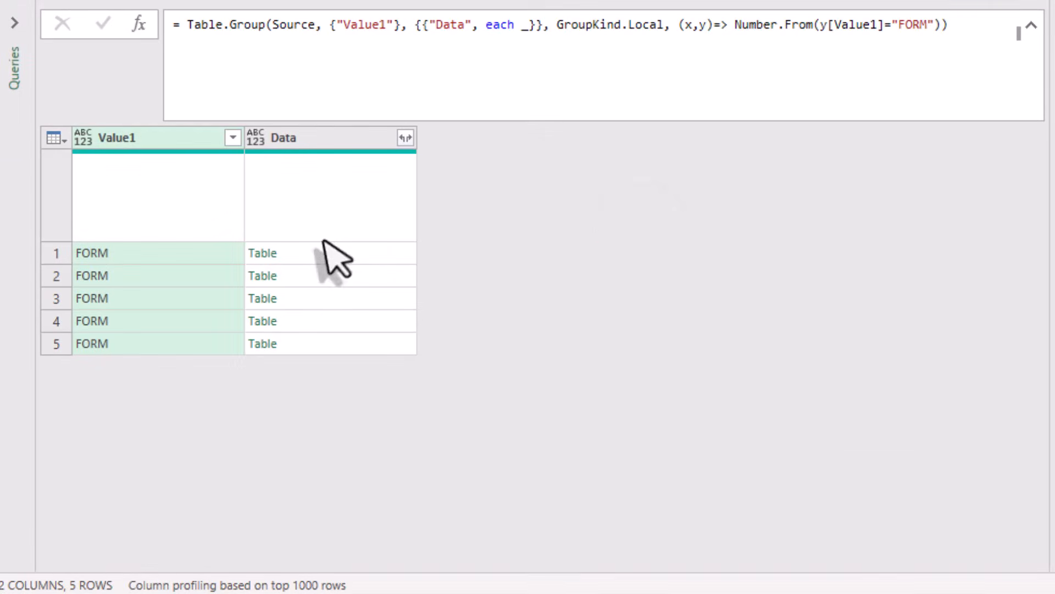
left_click(325, 254)
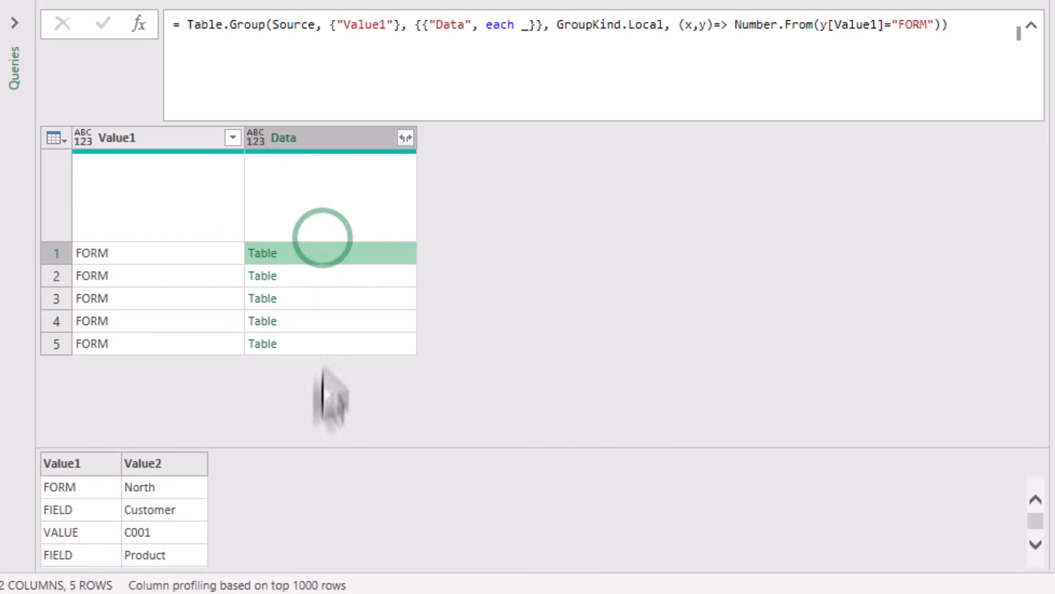
- Examine the nested tables of the first three FORM groups down to their ENDFORM rows
scroll(322, 502, "down", 2)
scroll(329, 506, "down", 1)
left_click(384, 276)
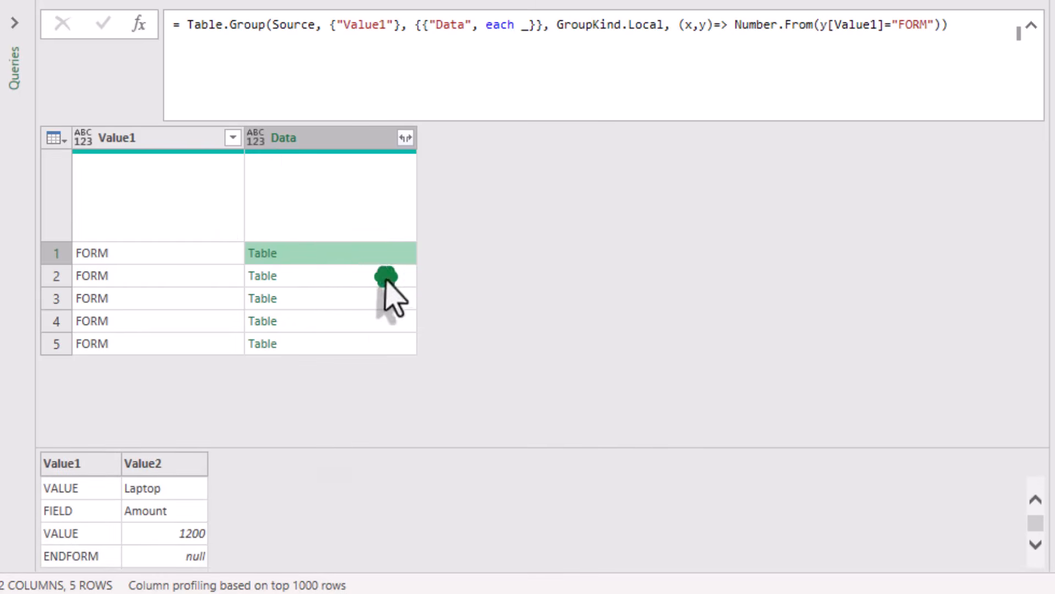
scroll(292, 525, "down", 3)
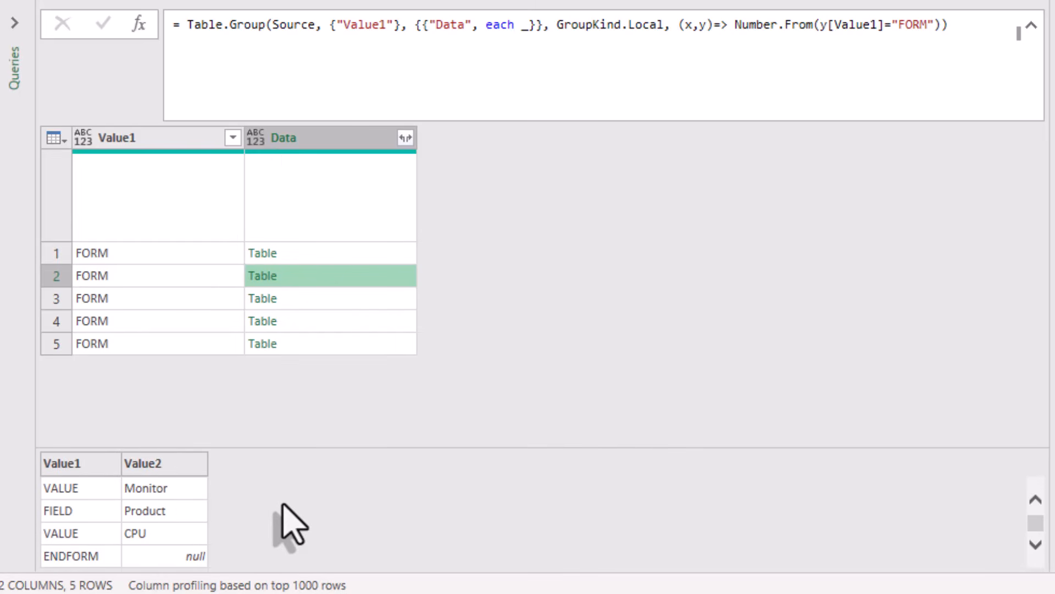
left_click(382, 297)
scroll(323, 544, "down", 3)
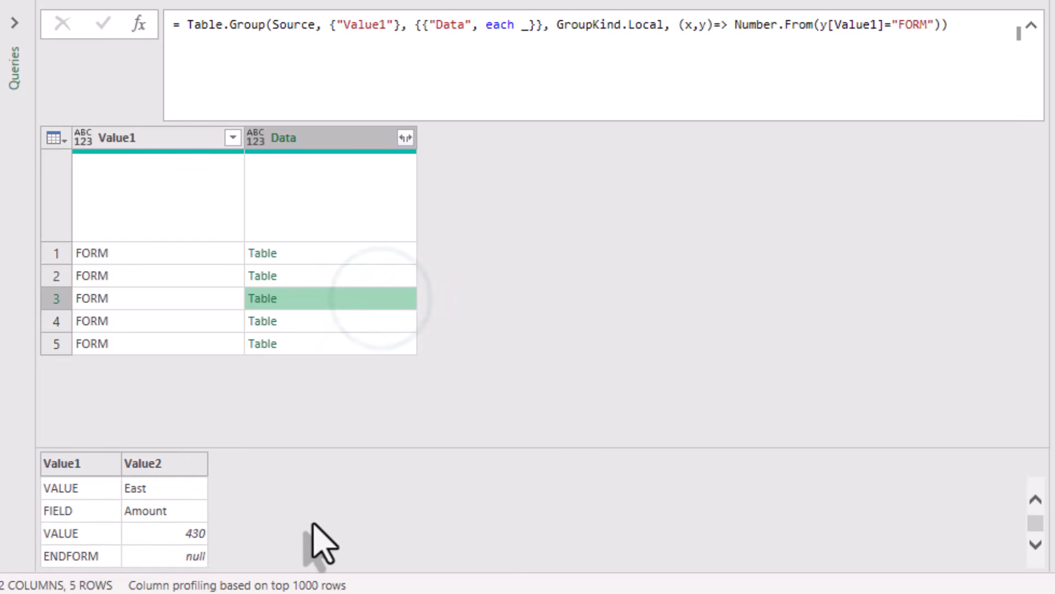
- Break the Table.Group formula into lines so the {"Data", each _} aggregation stands on its own line
left_click(941, 25)
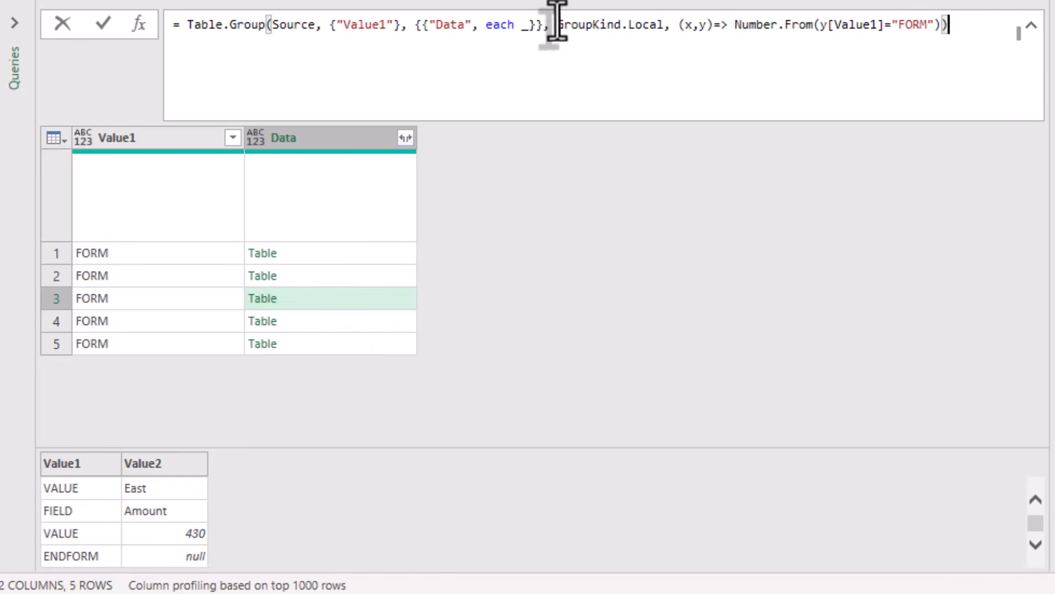
left_click_drag(180, 25, 973, 47)
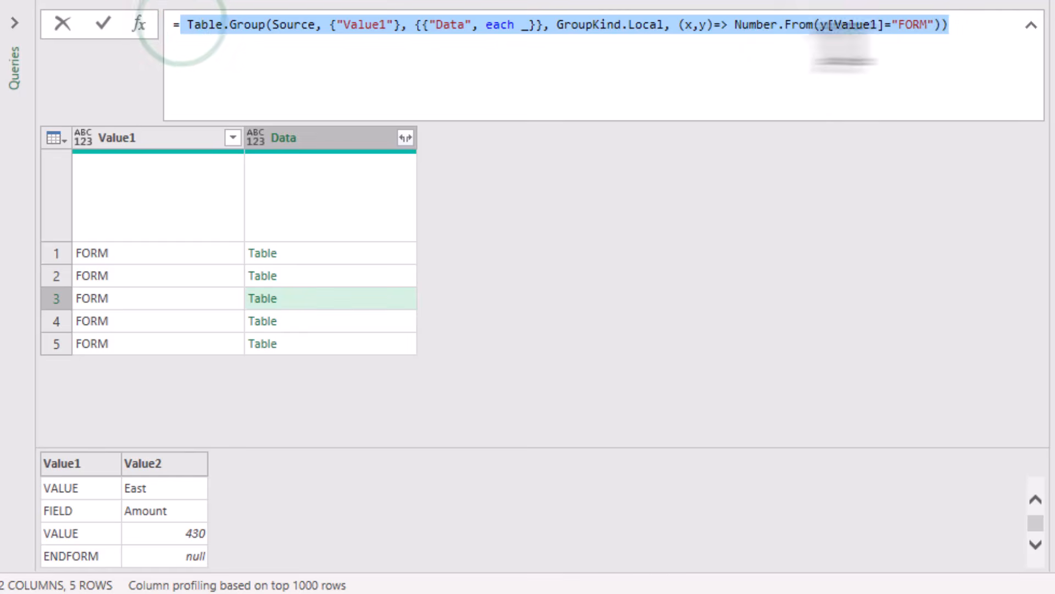
left_click(612, 26)
left_click(539, 25)
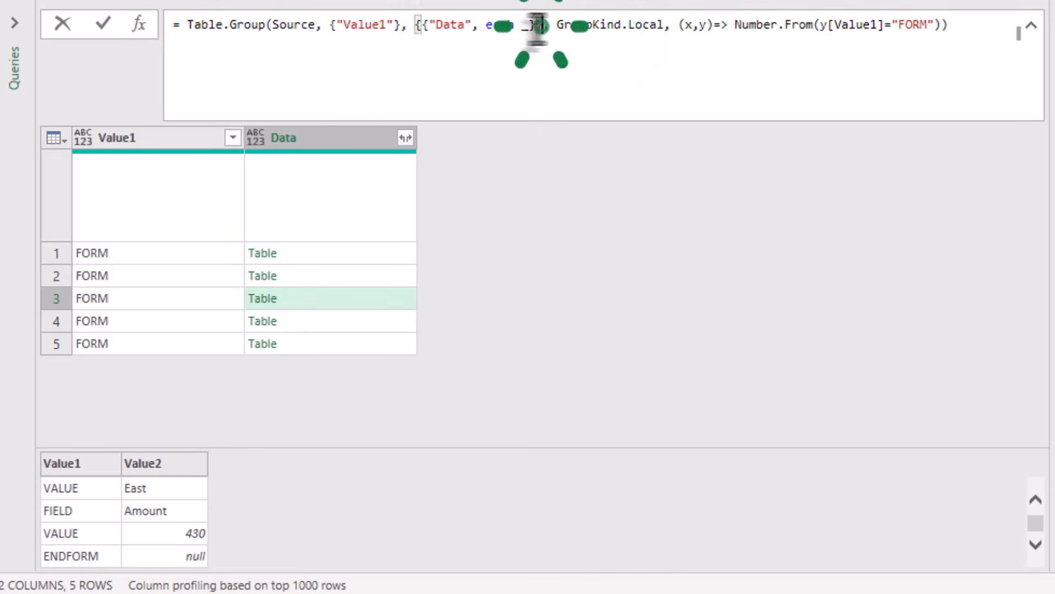
left_click_drag(539, 24, 411, 29)
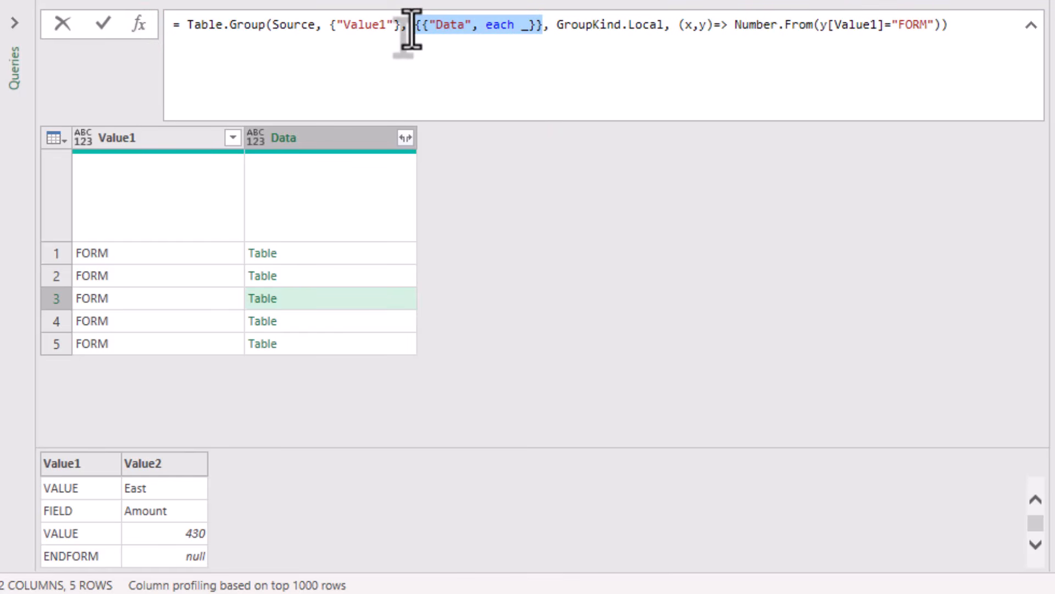
left_click(416, 26)
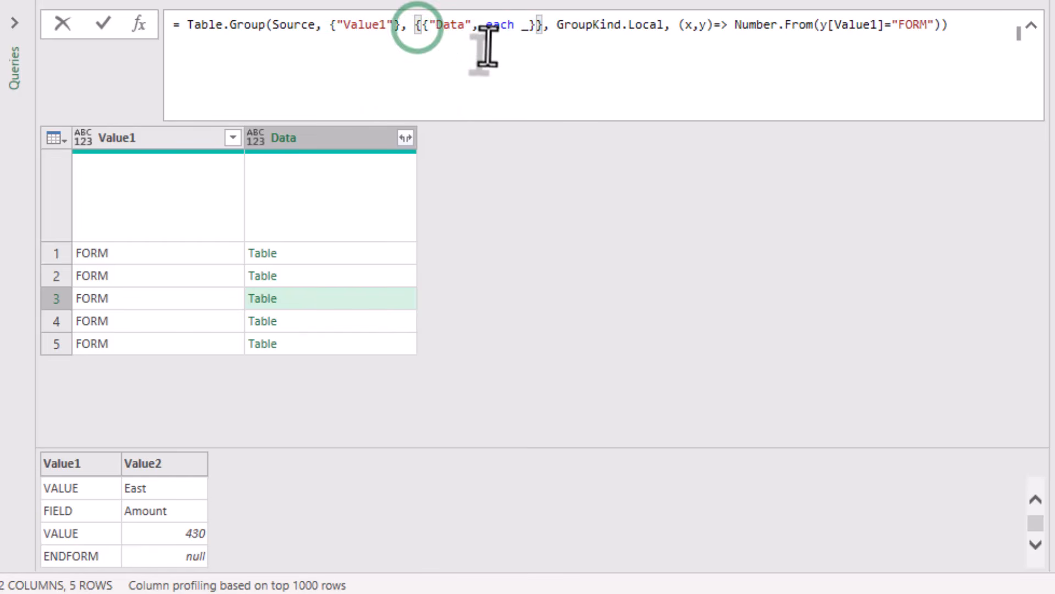
key("Right")
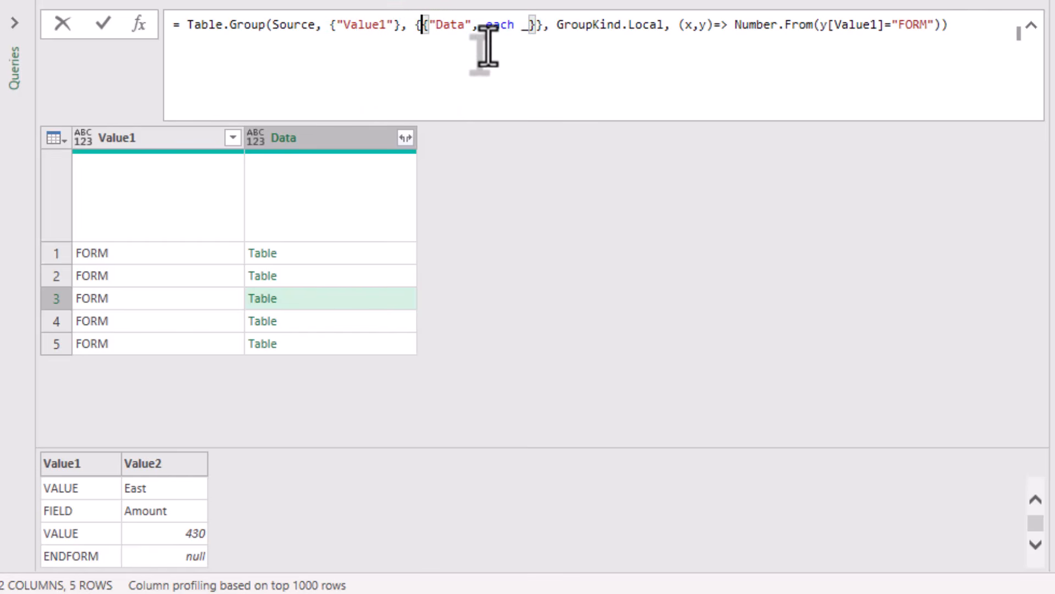
key("shift+Return")
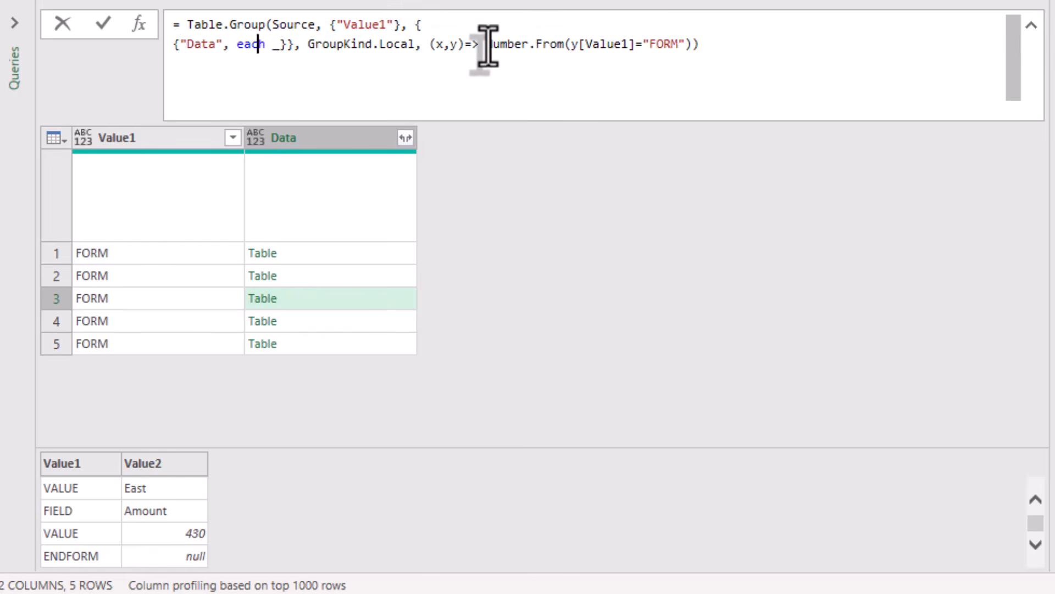
key("Right")
key("shift+Return")
key("Up")
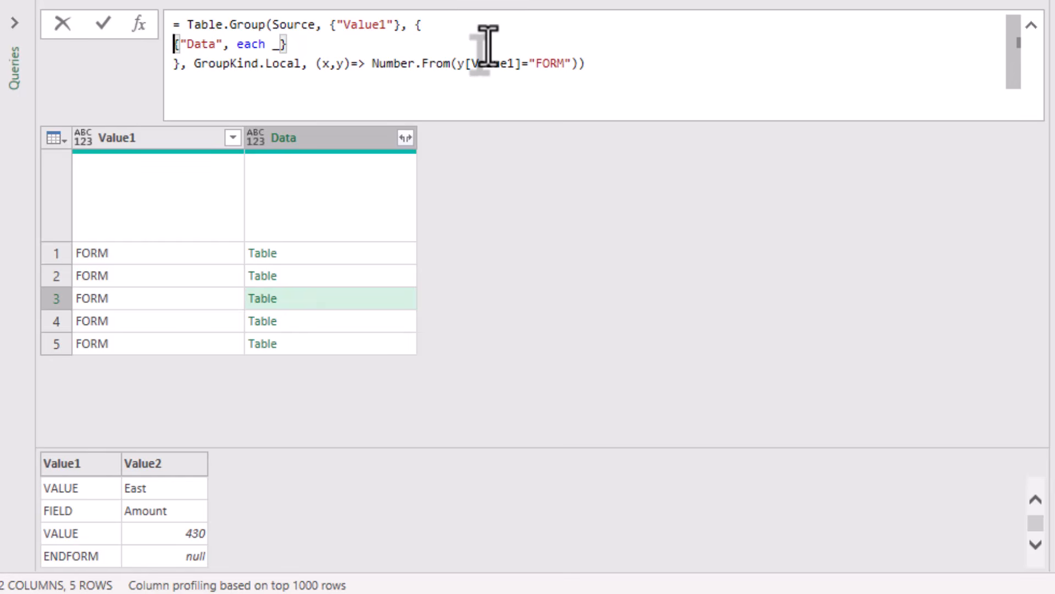
- Rename the Data aggregation in the Table.Group formula as Customer
key("Right")
key("Right")
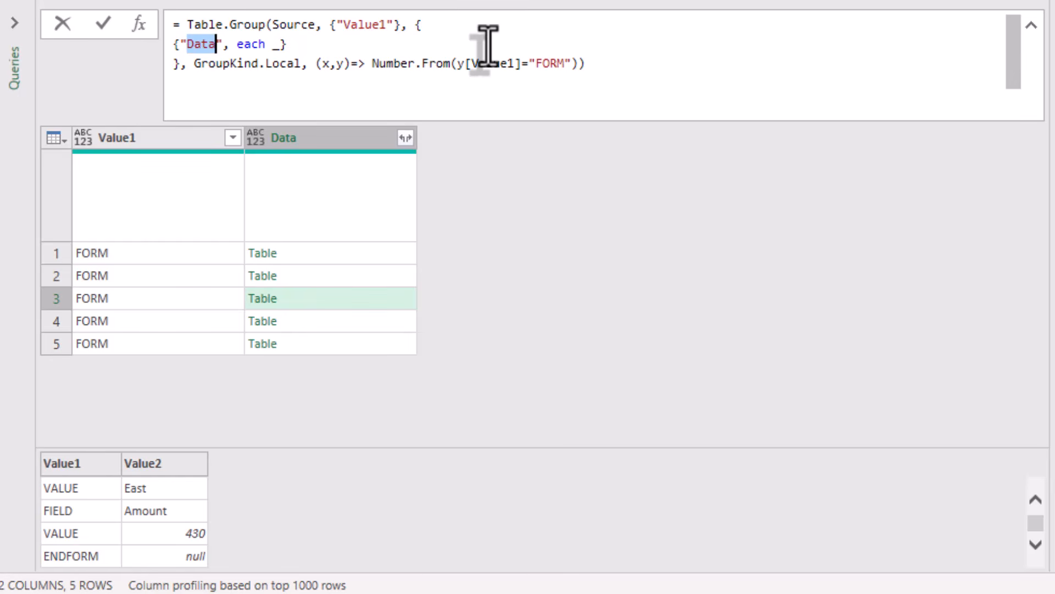
type("Customer")
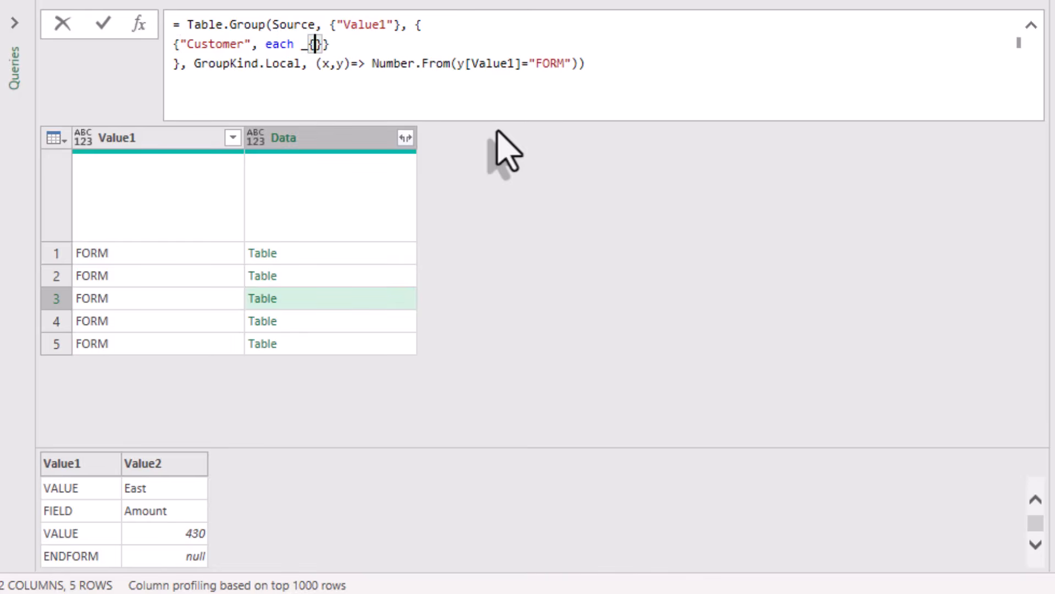
- Extend the Customer aggregation to _{List.PositionOf(_[Value2],"Customer")}, apply it, and preview the record in each of the five rows
type("List.P")
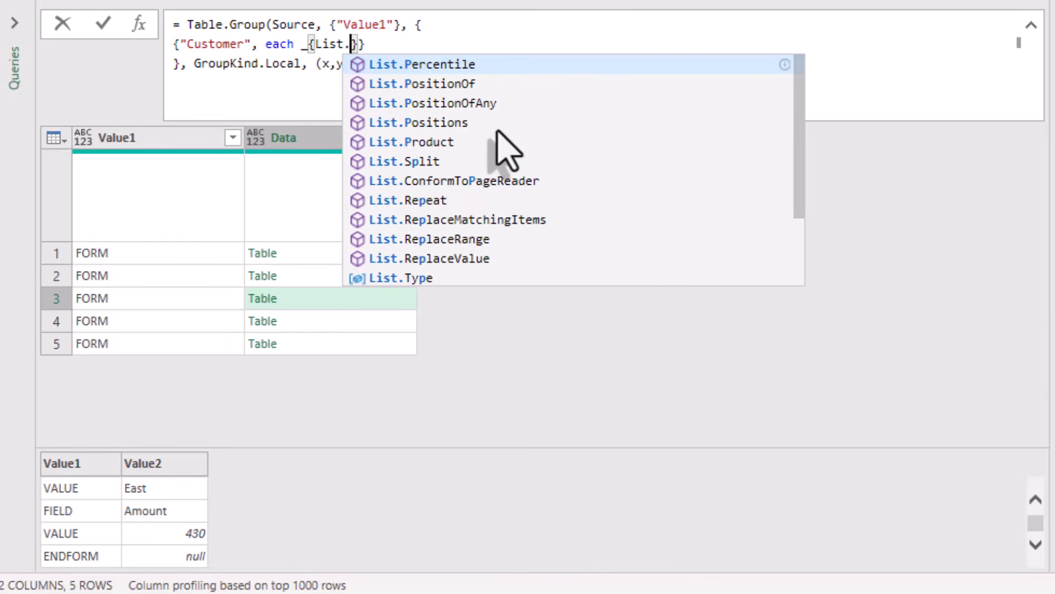
type("osition")
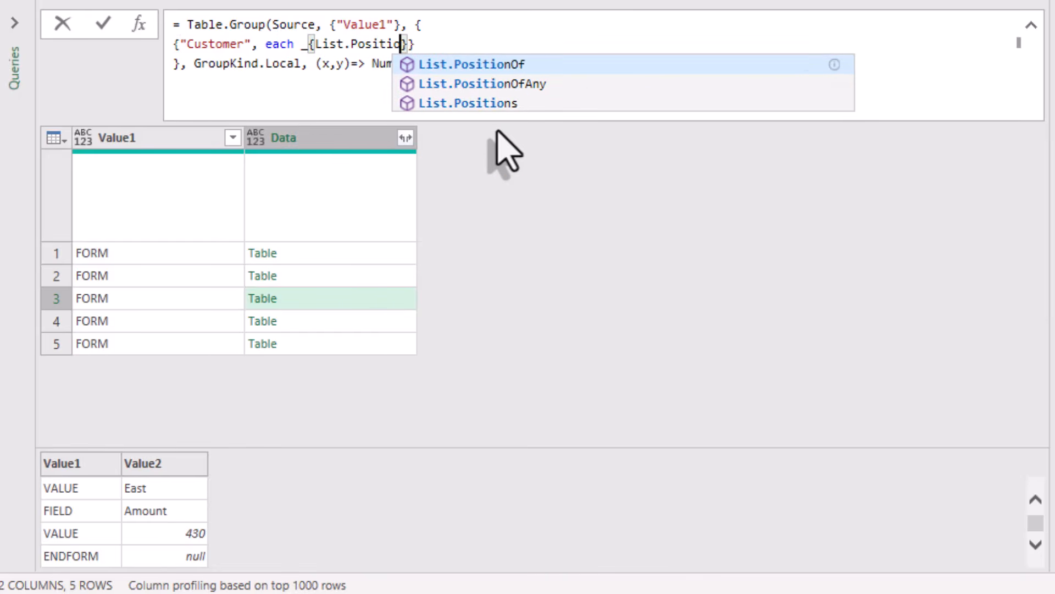
type("Of(")
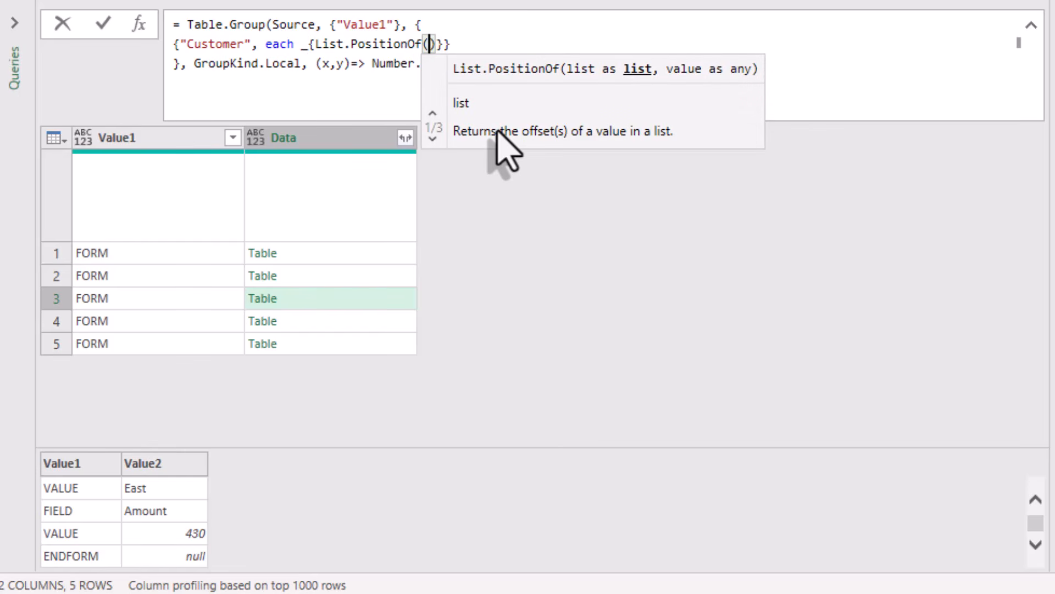
type("_")
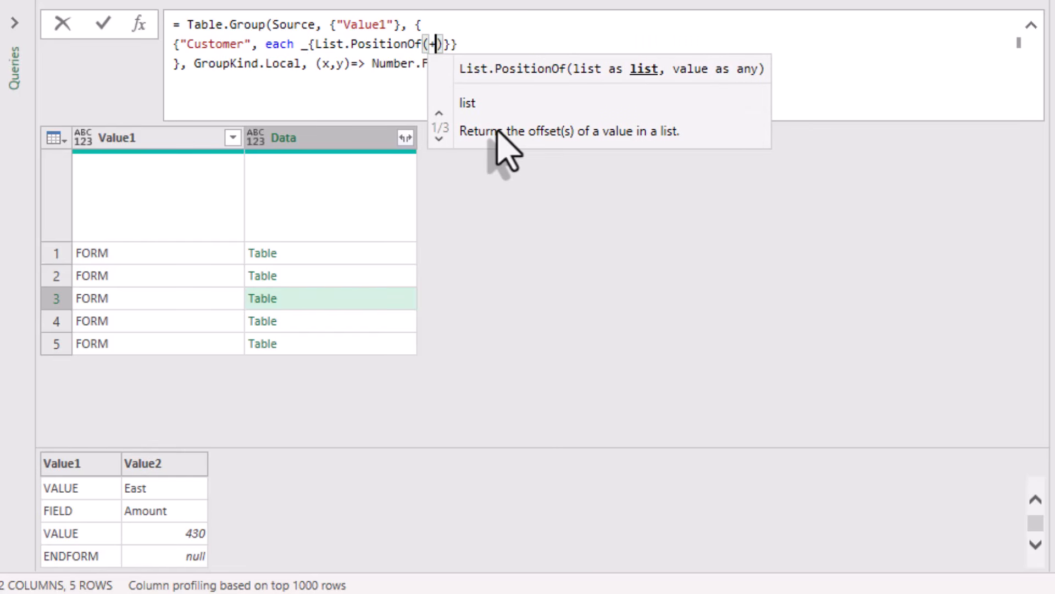
type("[Value2]")
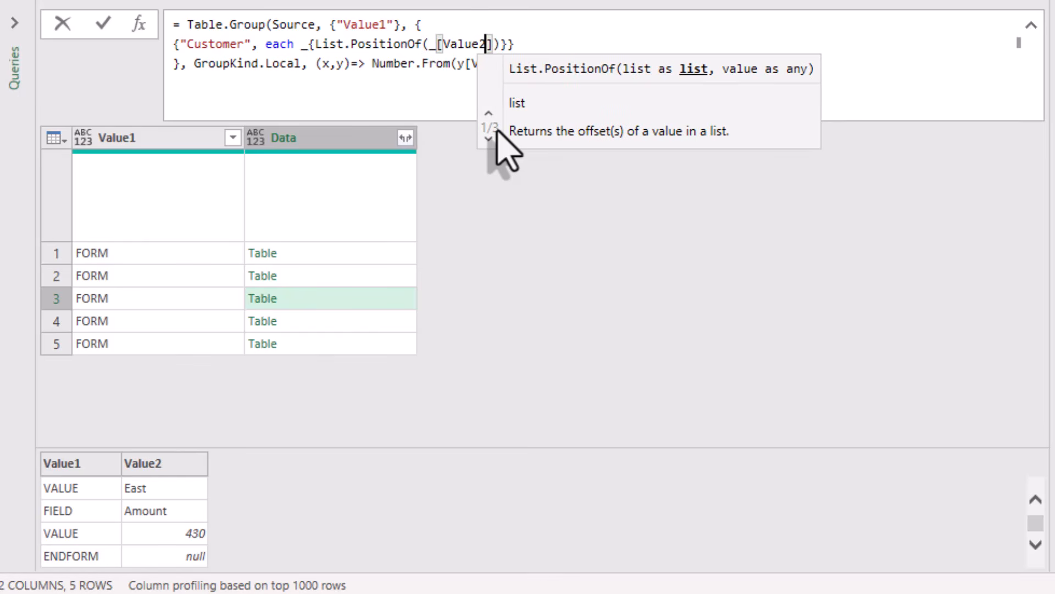
type(",")
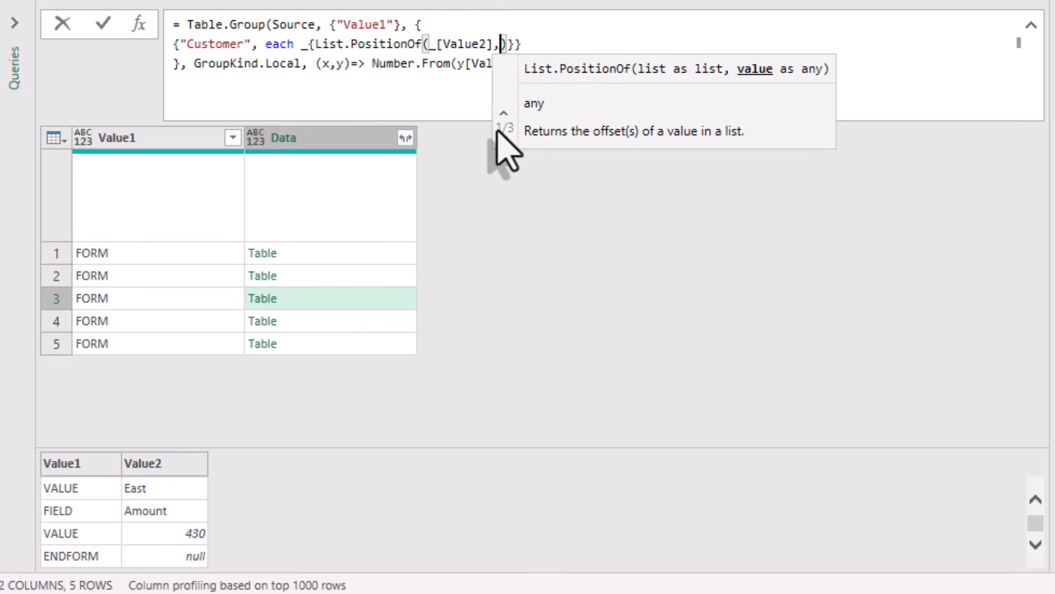
type("\"C")
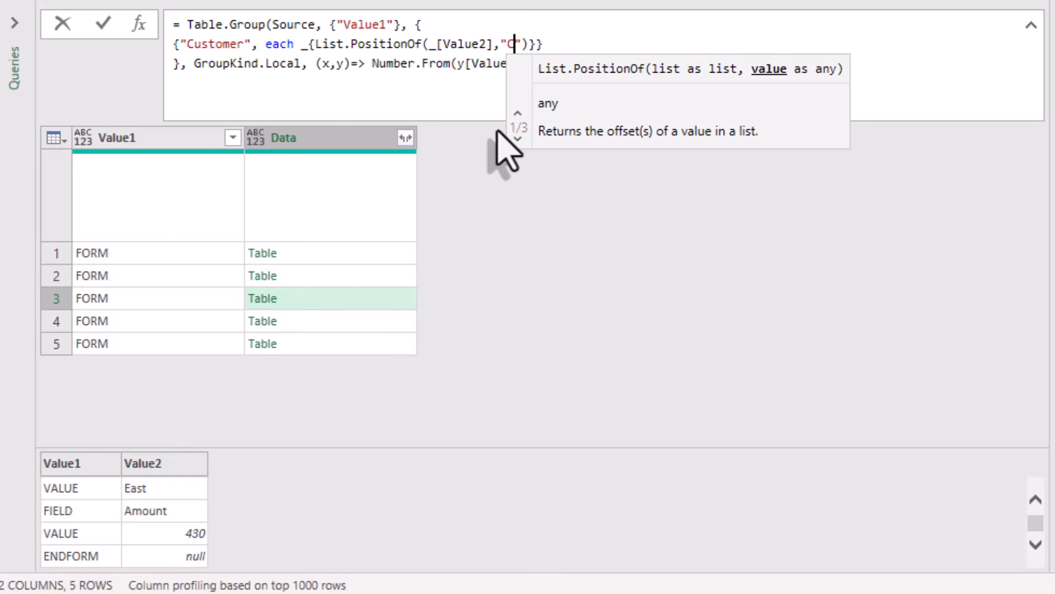
type("ustomer")
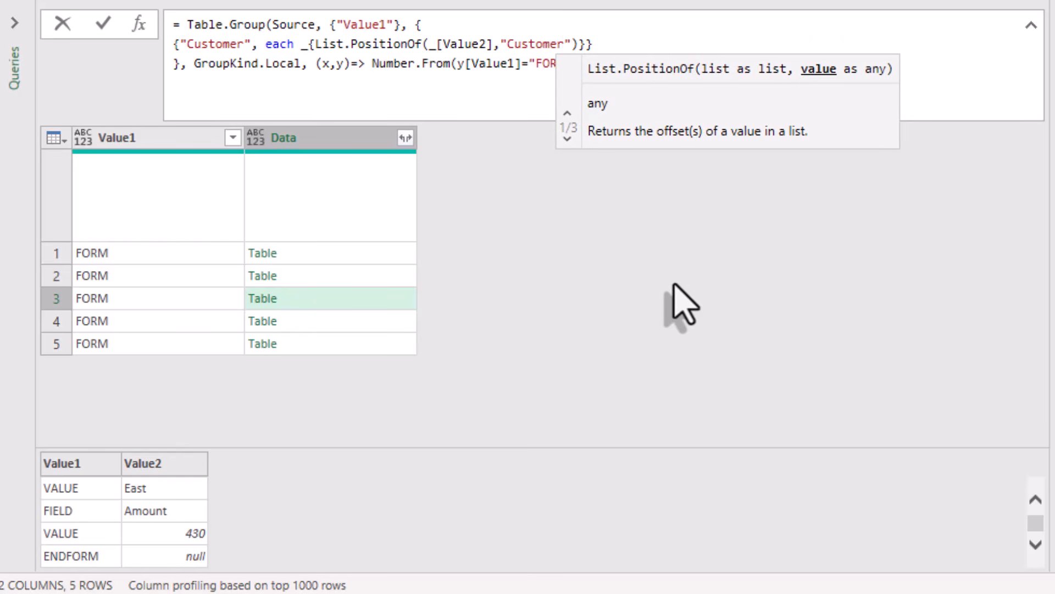
key("Return")
left_click(364, 254)
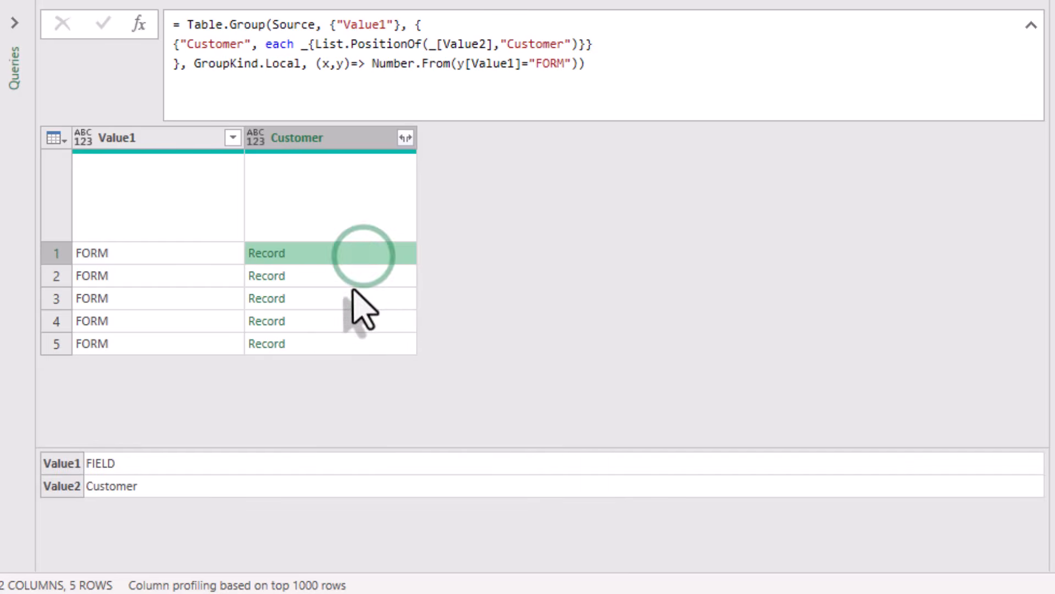
left_click(355, 277)
left_click(347, 299)
left_click(340, 320)
left_click(326, 353)
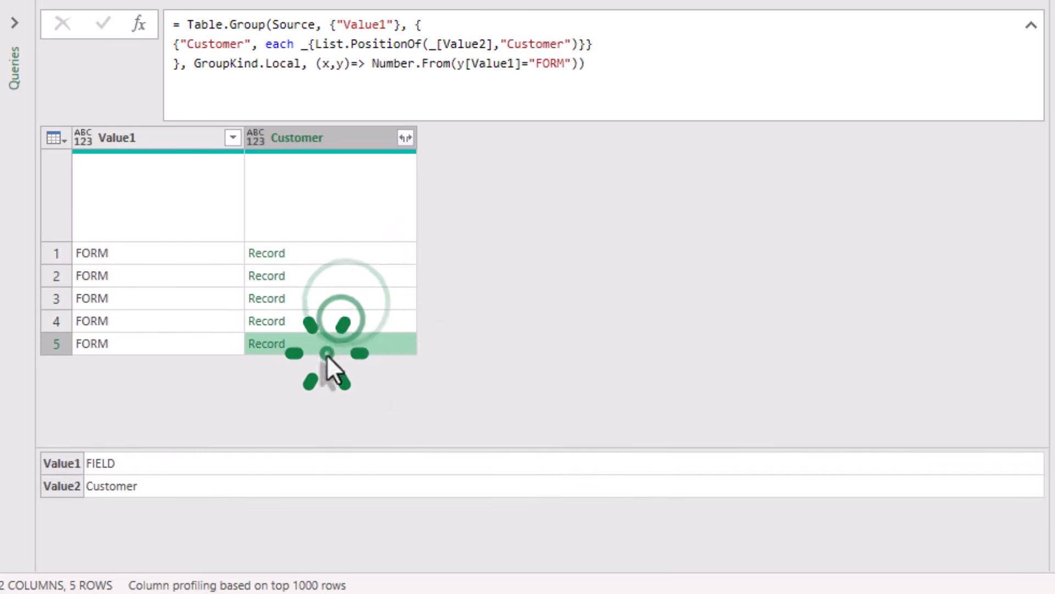
- Add +1 after List.PositionOf in the Customer aggregation, apply it, and preview the record in each row
left_click(572, 44)
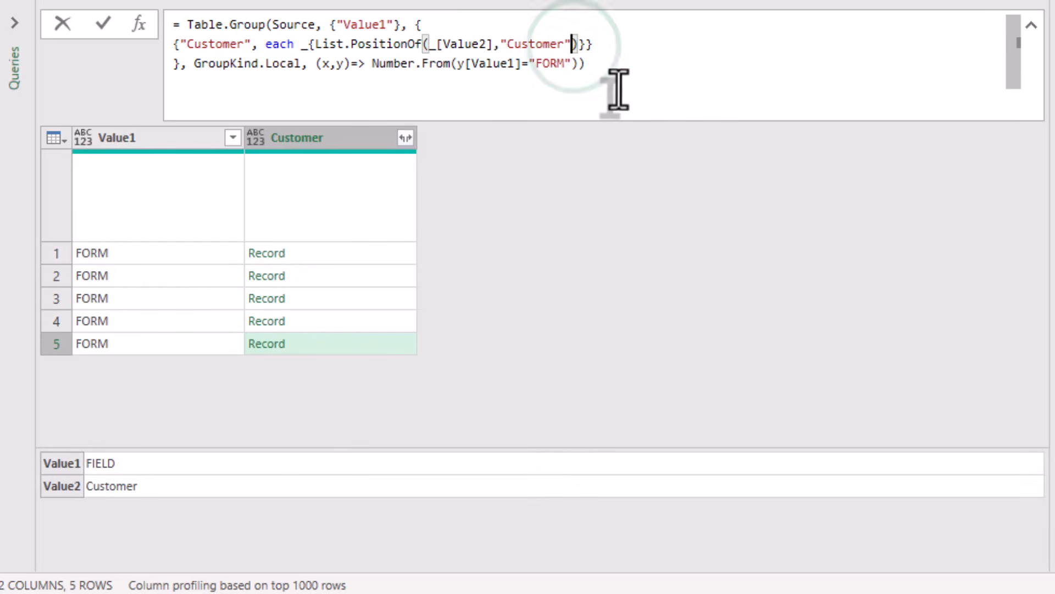
key("Right")
type("+1")
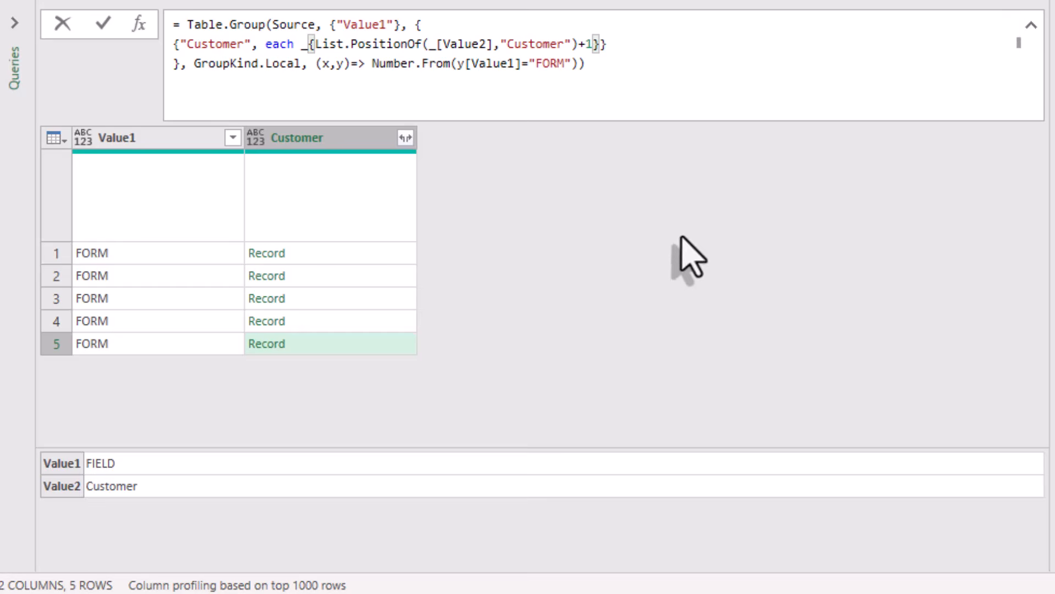
key("Return")
left_click(344, 245)
left_click(341, 276)
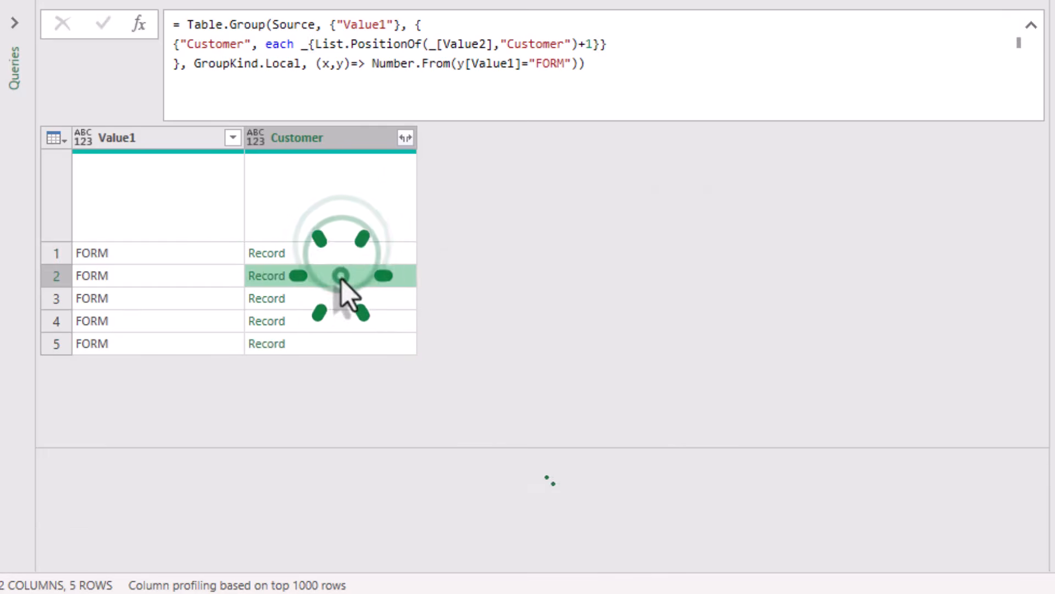
left_click(344, 297)
left_click(344, 321)
left_click(344, 343)
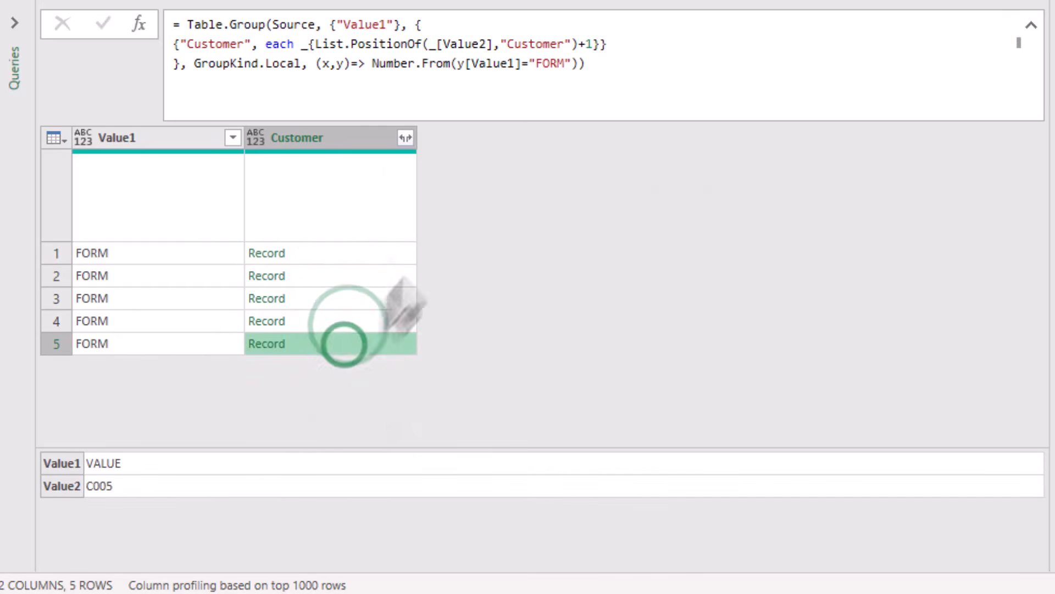
- Append [Value2] to the Customer record lookup, apply it, and check the values in the first three rows
left_click(592, 44)
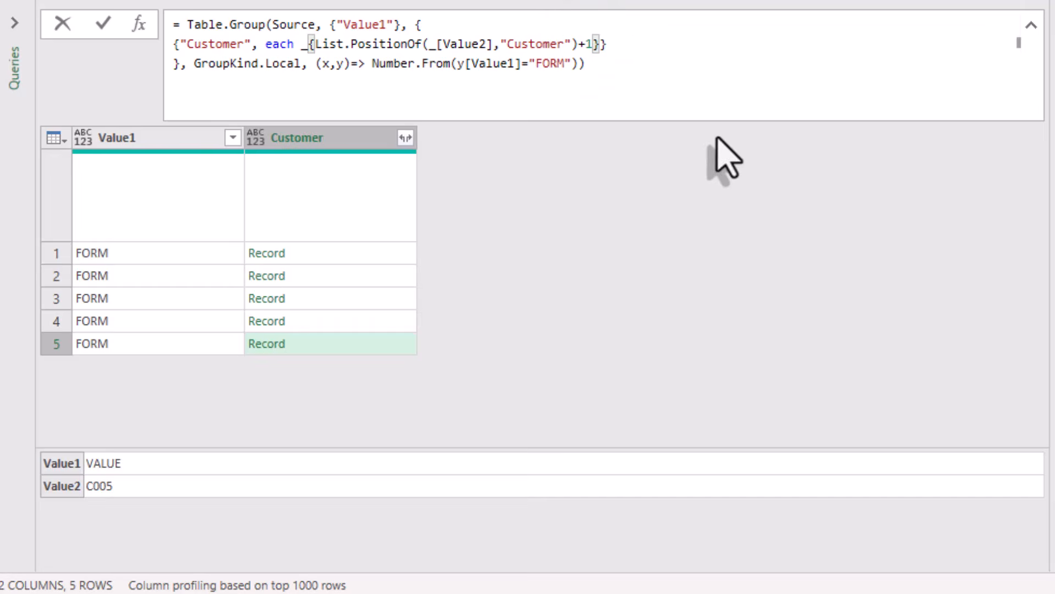
key("Right")
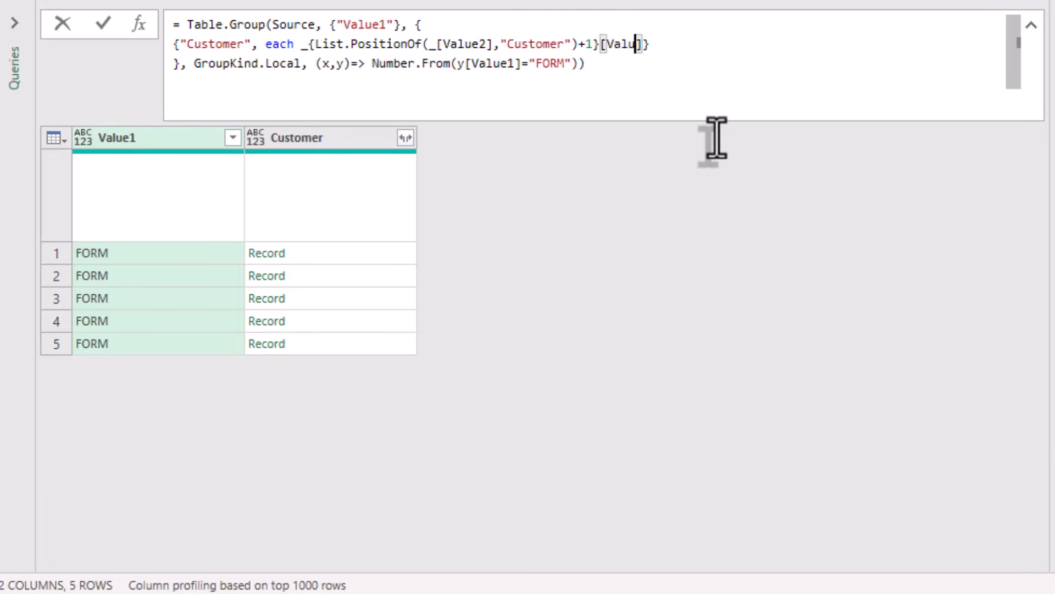
left_click(737, 209)
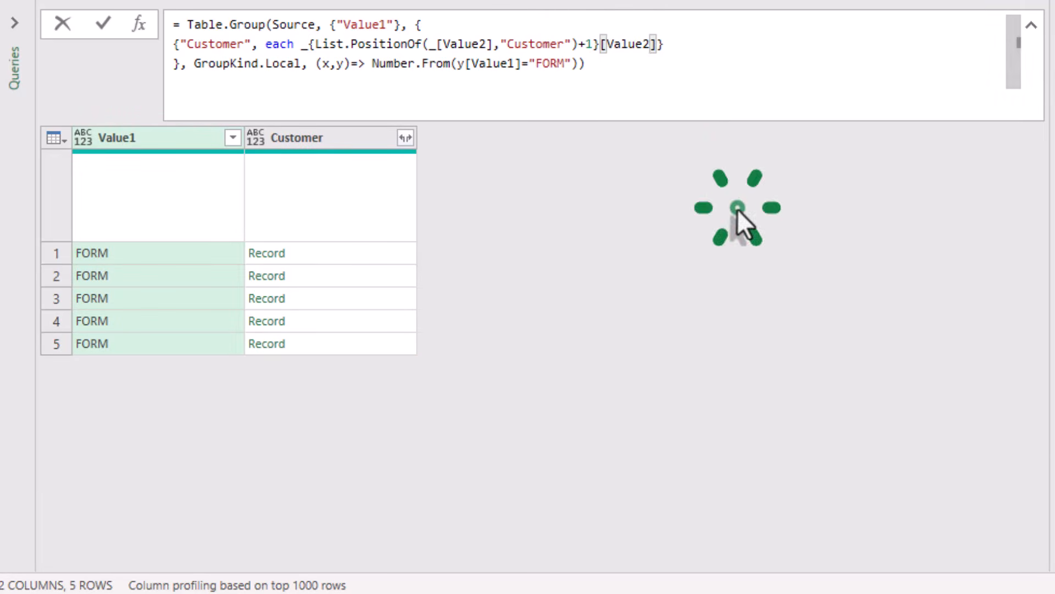
left_click(344, 251)
left_click(338, 275)
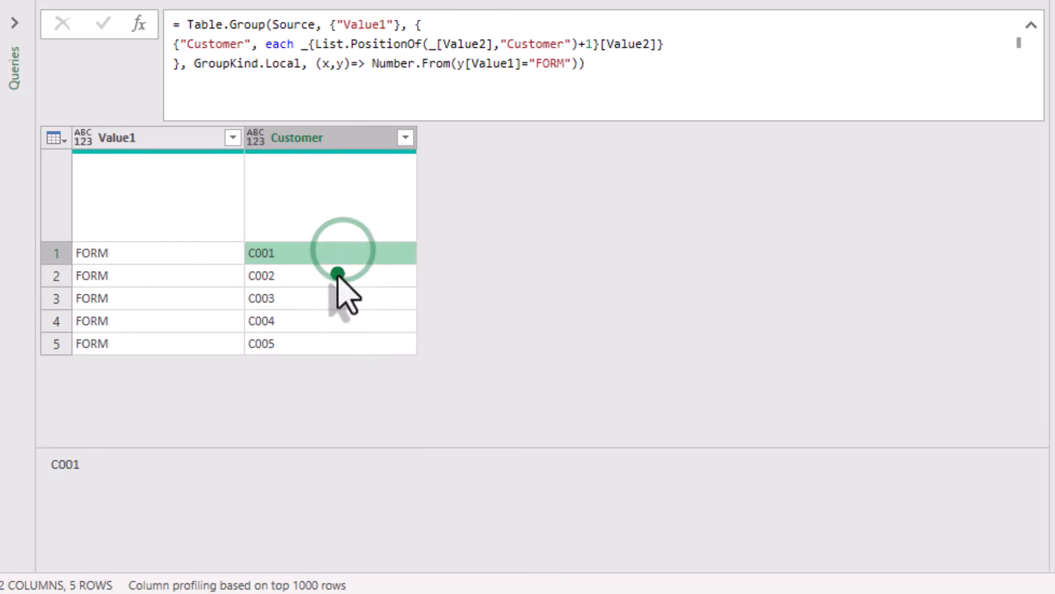
left_click(339, 296)
- Add a {"Region", each _[Value2]{0}} aggregation below Customer in the Table.Group formula, apply it, and check the Region values in several rows
left_click(665, 44)
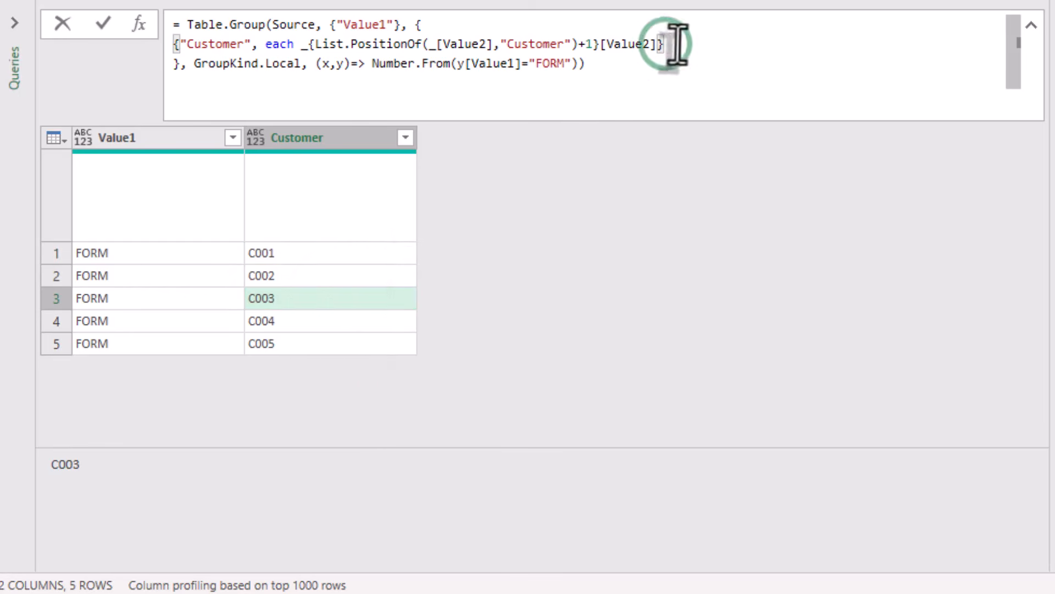
type(",")
key("shift+Return")
type("{\"")
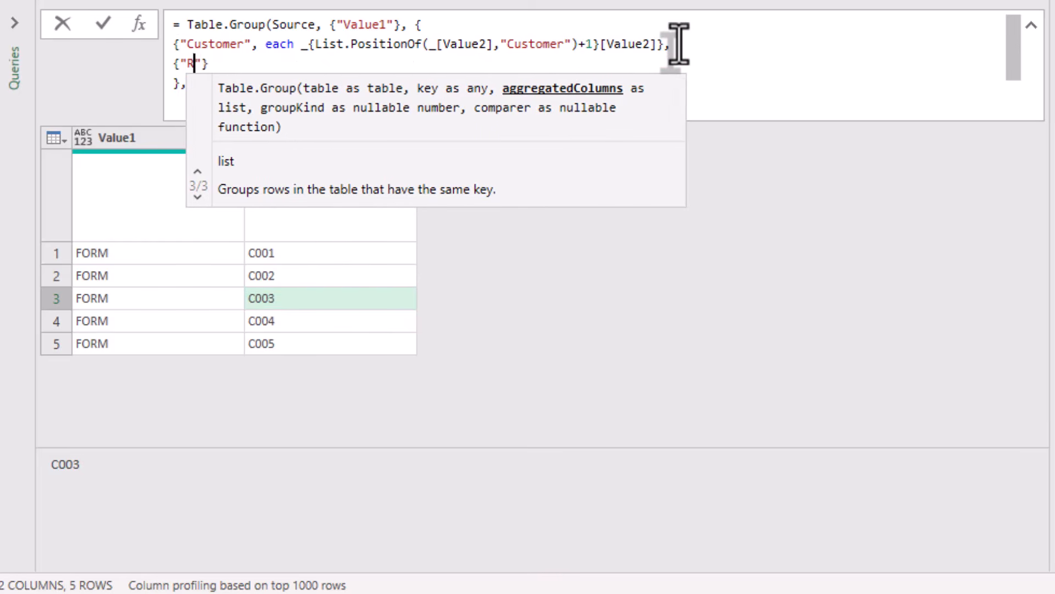
type("Region\", ")
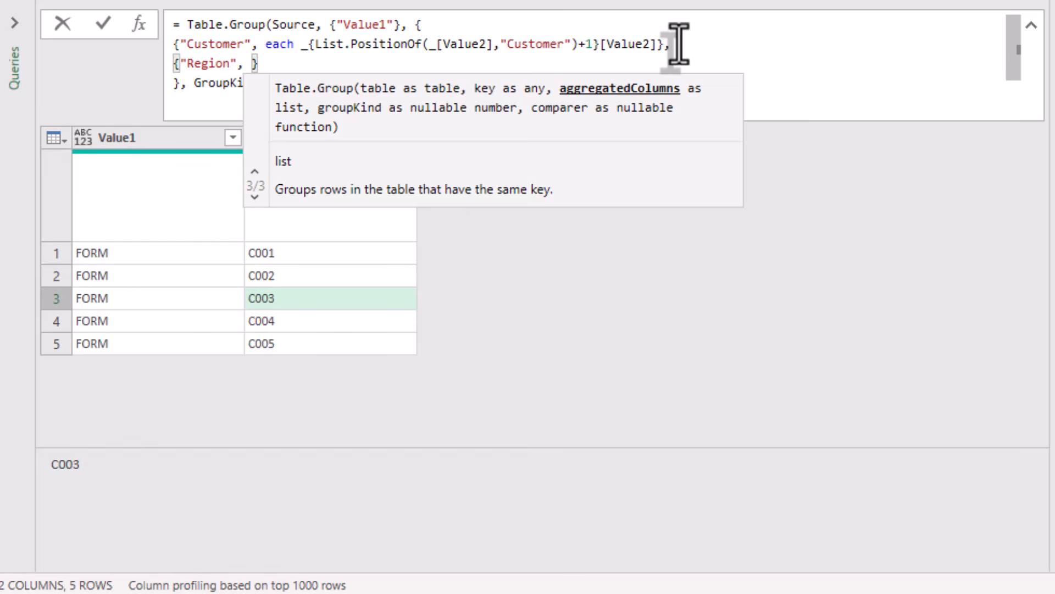
type("each _")
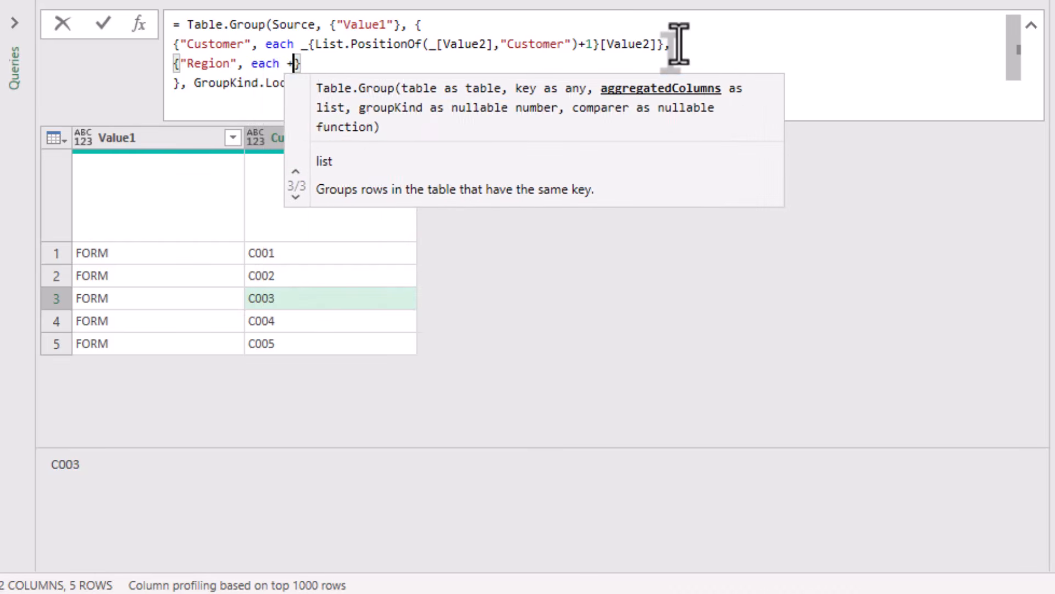
type("[Value2][")
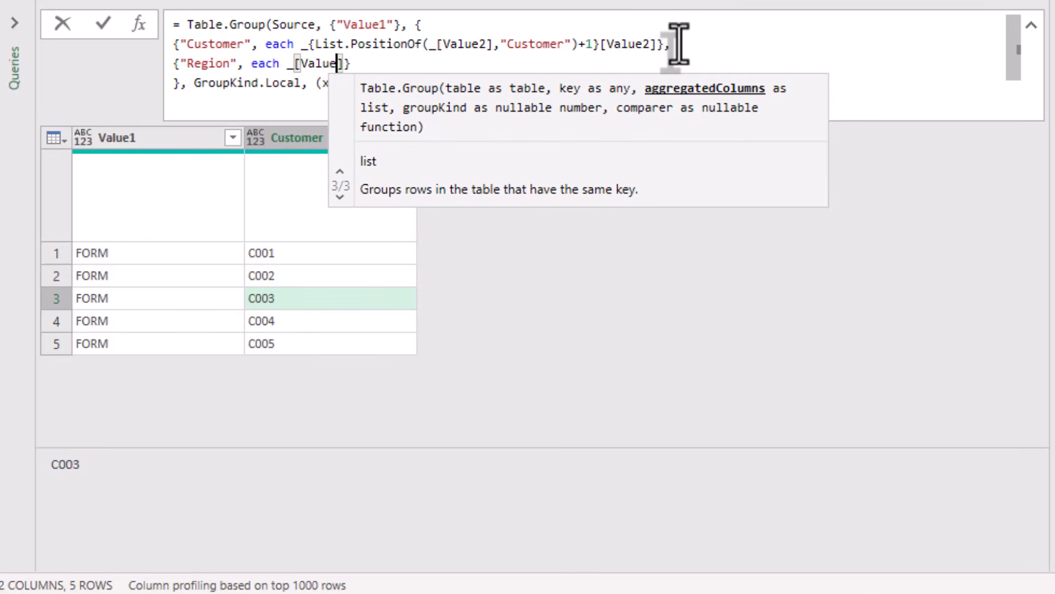
key("BackSpace")
type("{0")
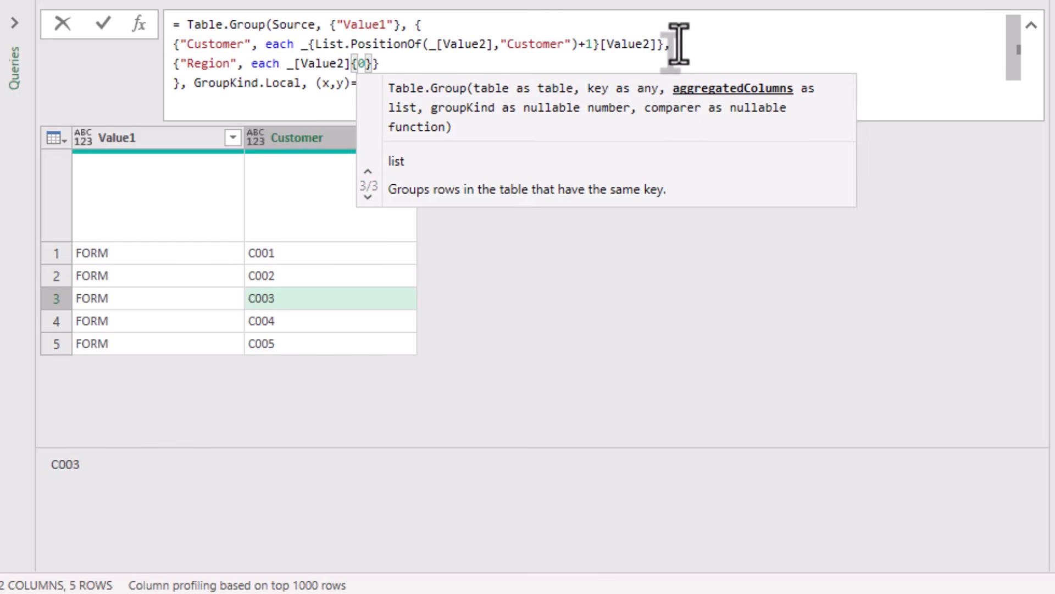
left_click(653, 299)
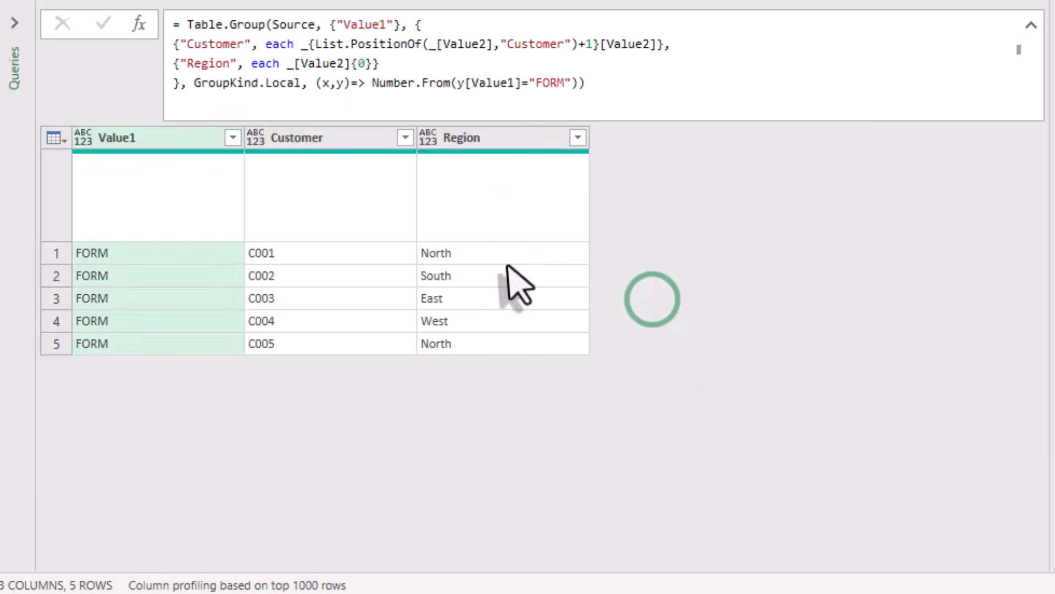
left_click(506, 276)
left_click(509, 318)
left_click(472, 343)
- Start a third aggregation named "Product" with each on a new line below Region in the Table.Group formula
left_click(400, 64)
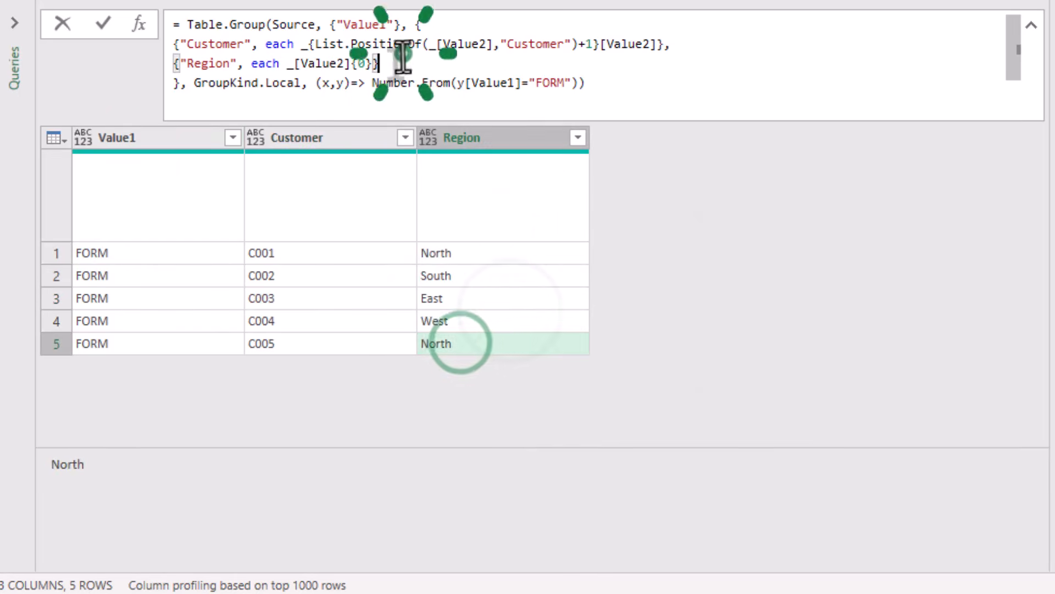
type(",")
key("shift+Return")
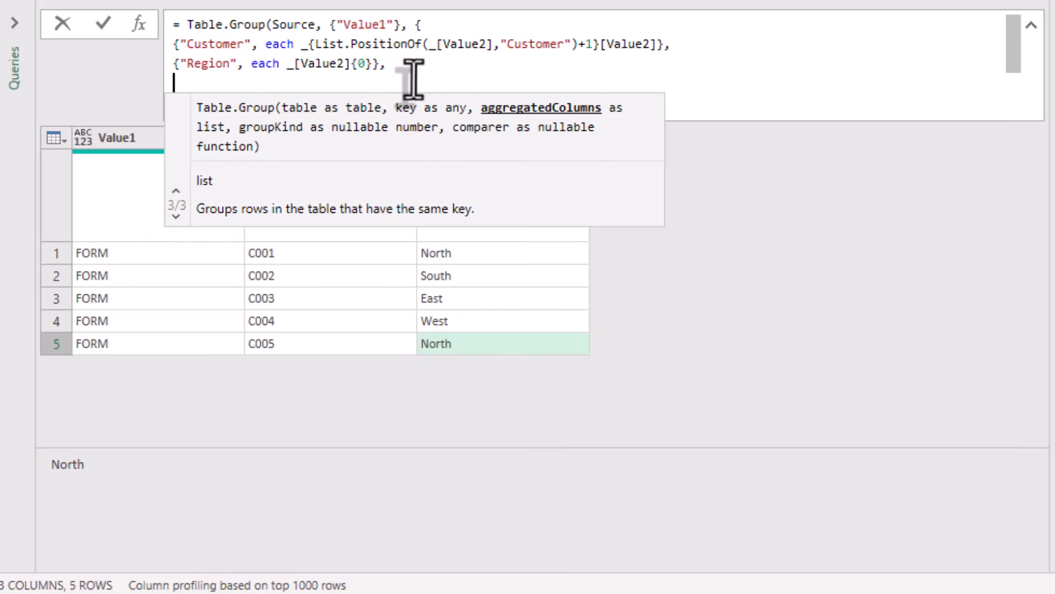
type("{")
type("\"Product")
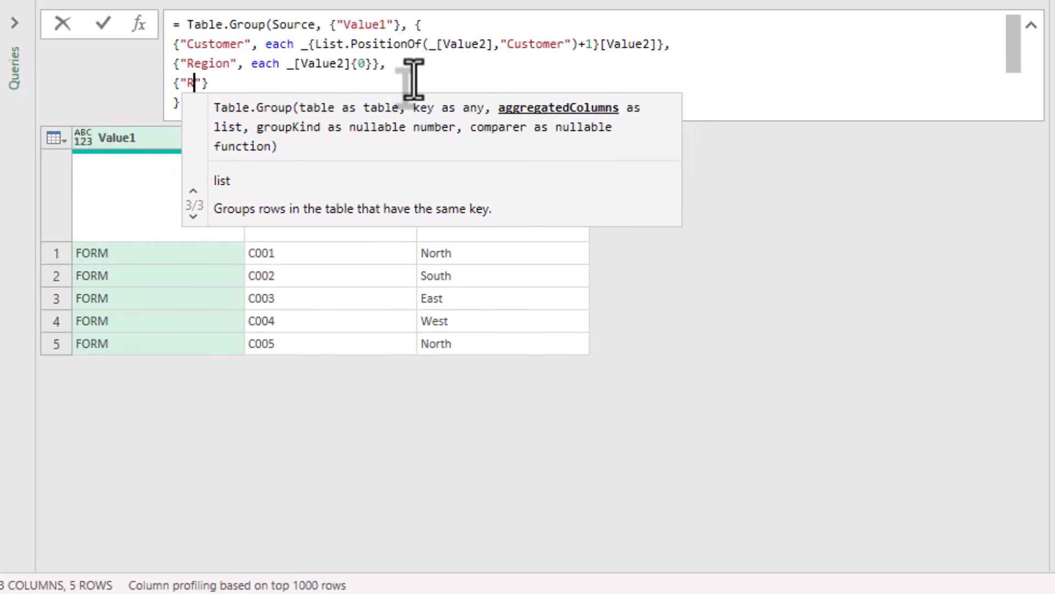
type("\", each")
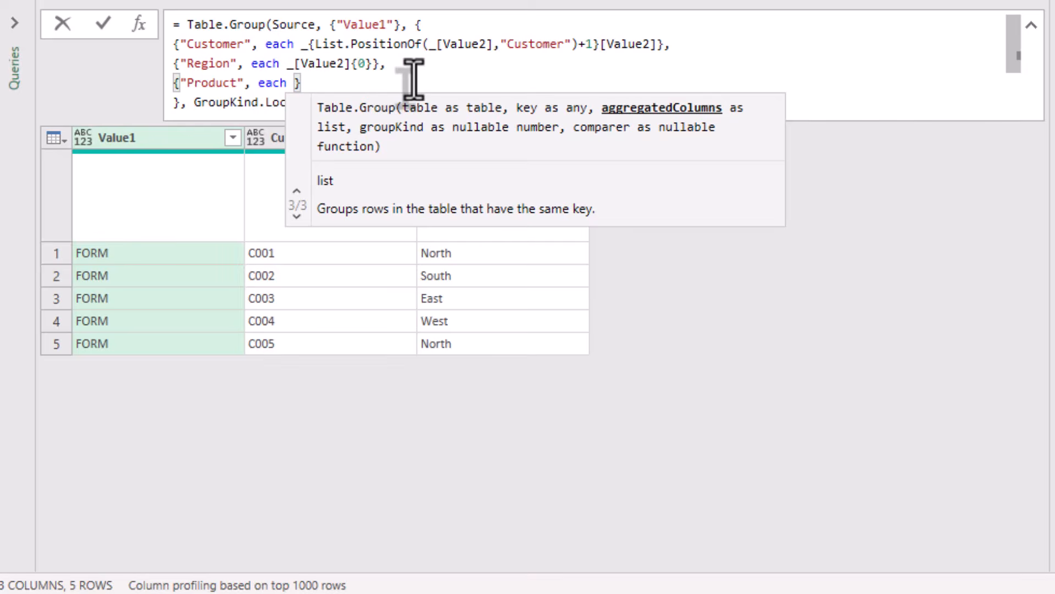
- Complete the Product aggregation with List.Positions([Value2]), apply it, and preview the first row's list
type("listp")
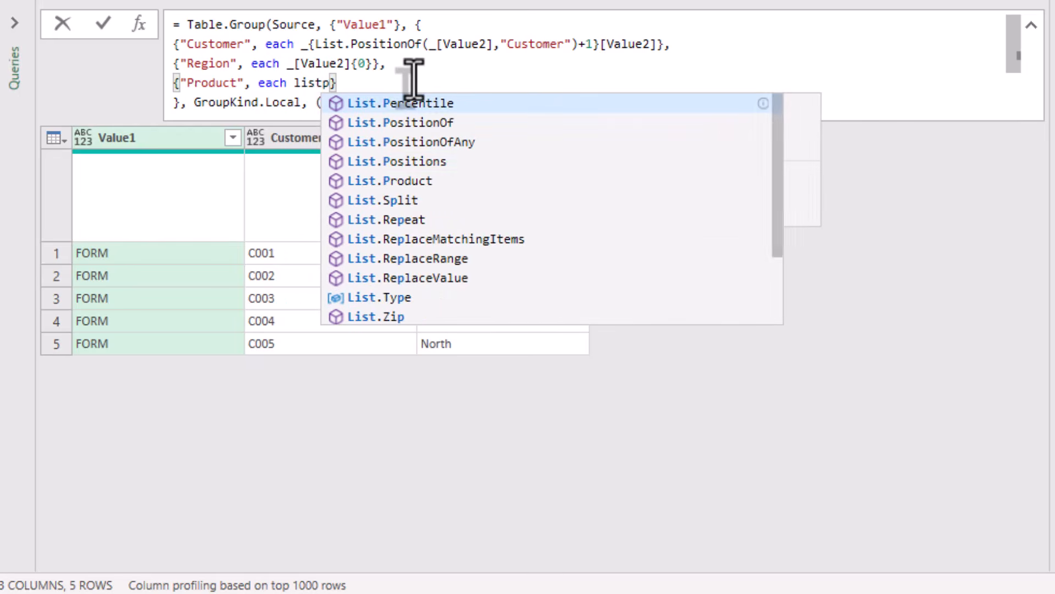
key("Down")
key("Down")
key("Down")
key("Tab")
type("(")
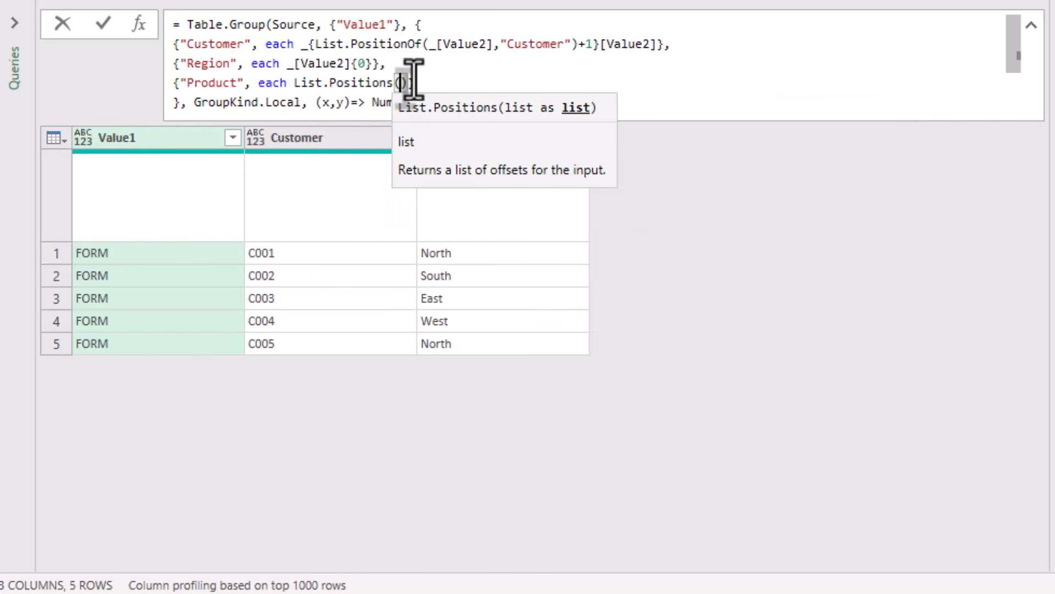
type("[Value2")
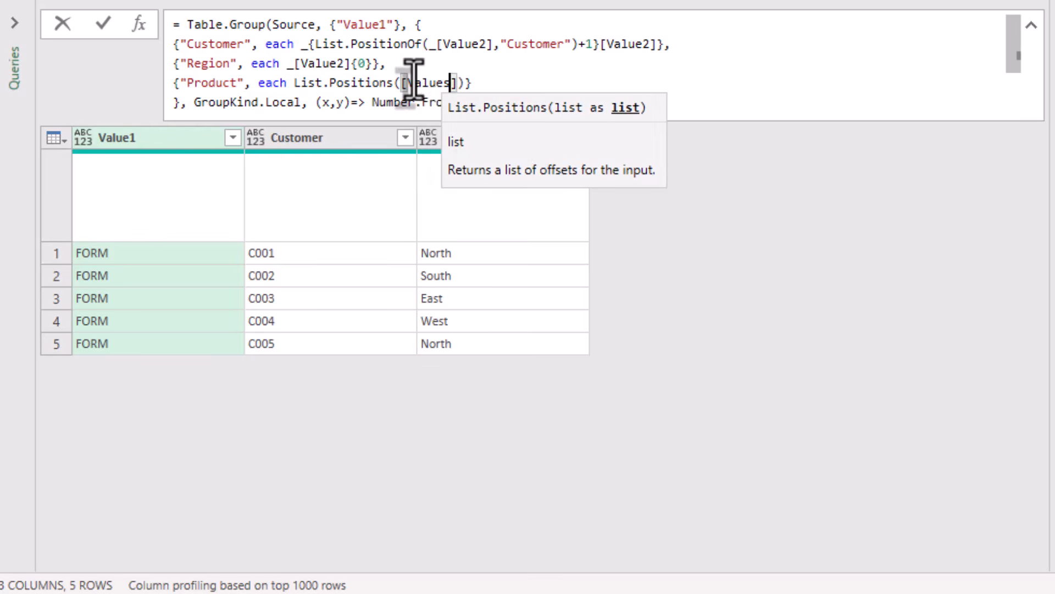
left_click(721, 273)
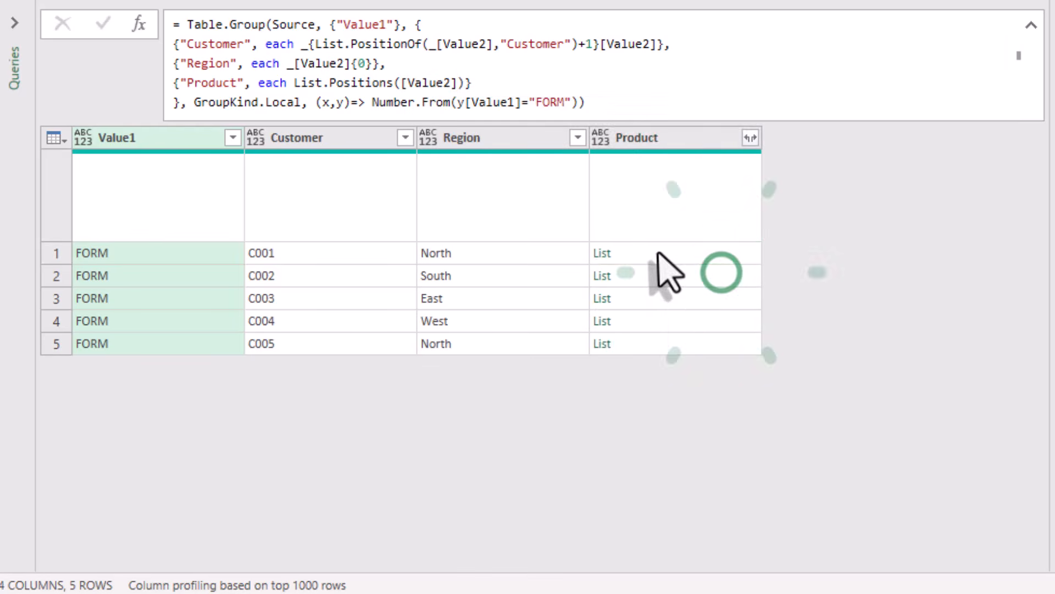
left_click(658, 251)
scroll(94, 538, "down", 2)
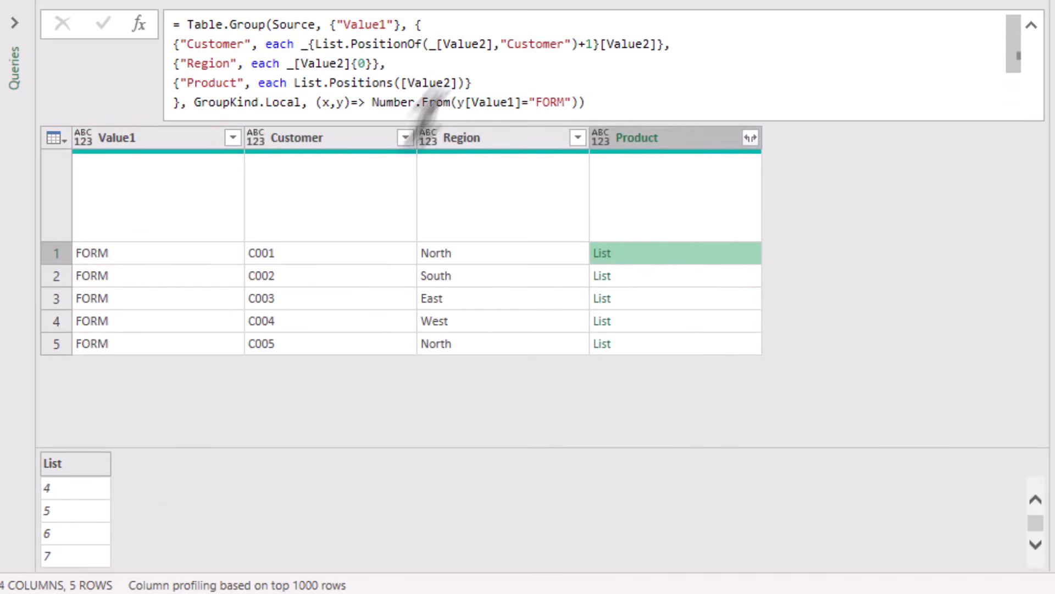
- Wrap List.Positions([Value2]) in a List.Select function in the Product aggregation, ready for a selection condition
left_click(456, 81)
left_click(294, 82)
type("List.S")
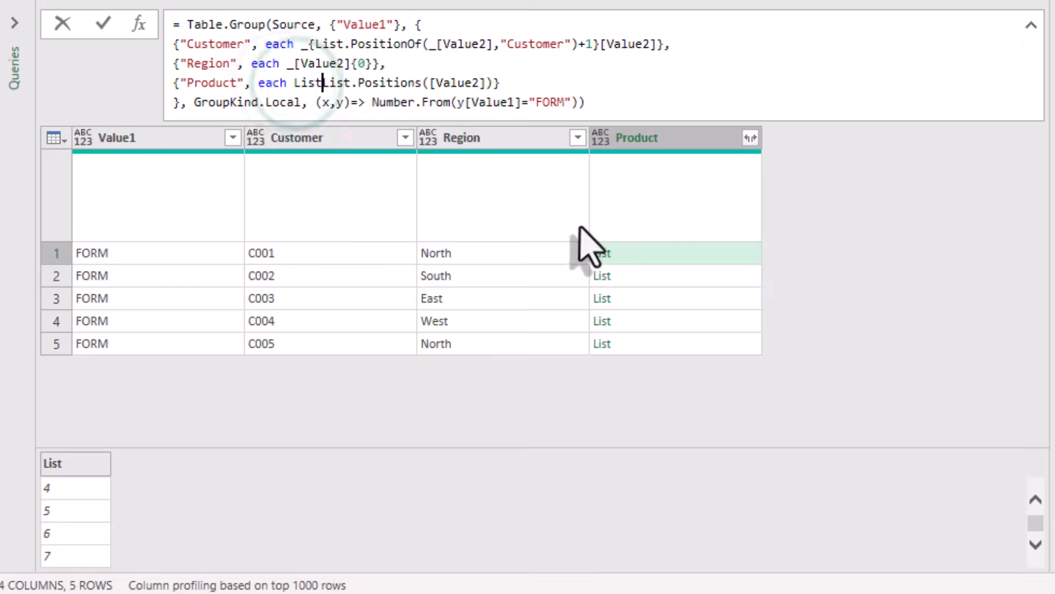
type("elect(")
key("End")
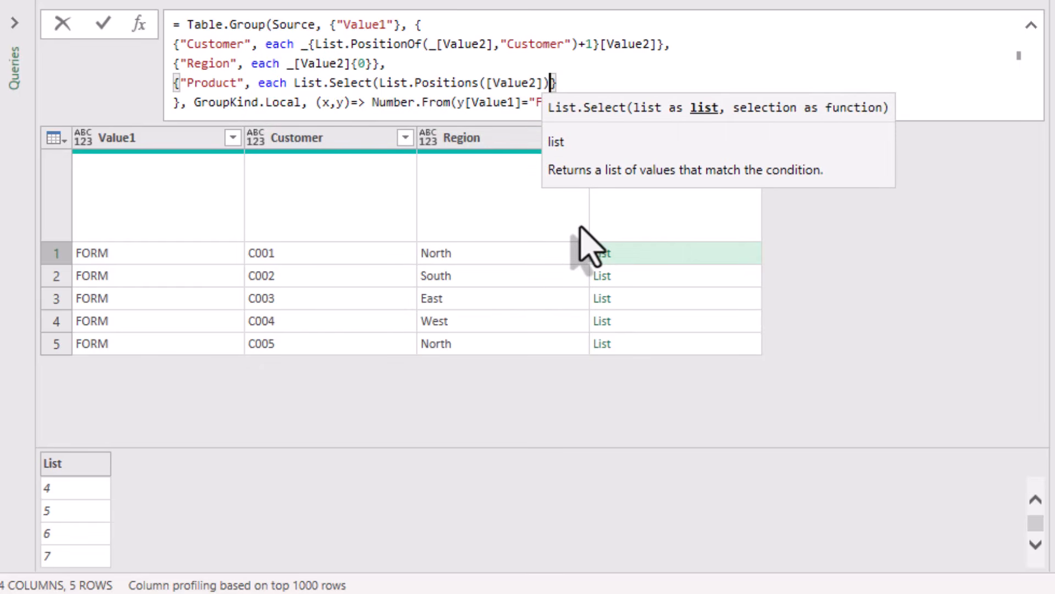
type(",")
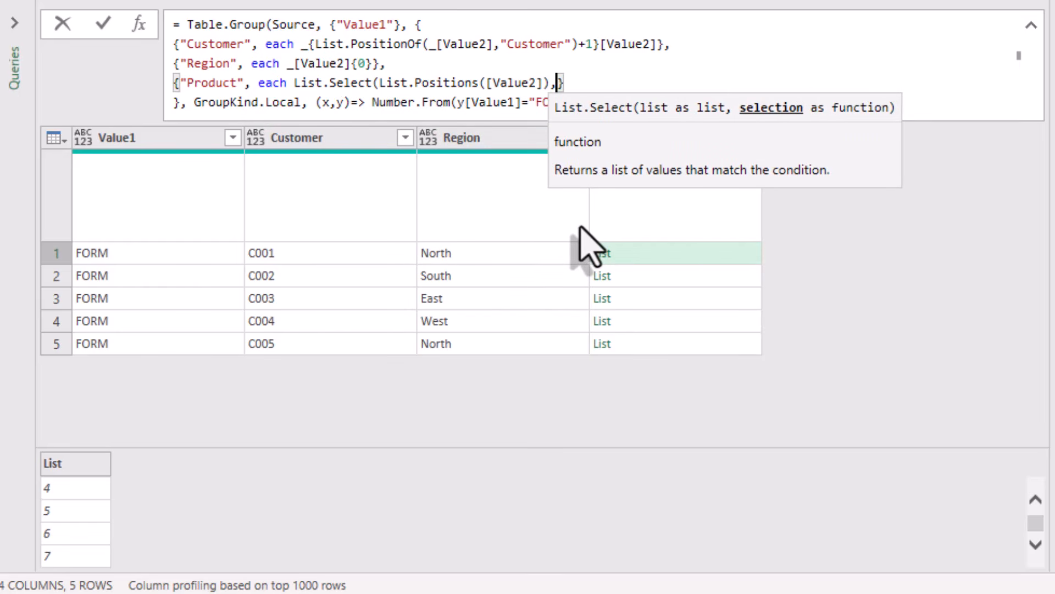
- Give List.Select the condition (i)=>[Value2]{i}="Product", apply the formula, and preview the Product lists in several rows
type("(i)=>[V")
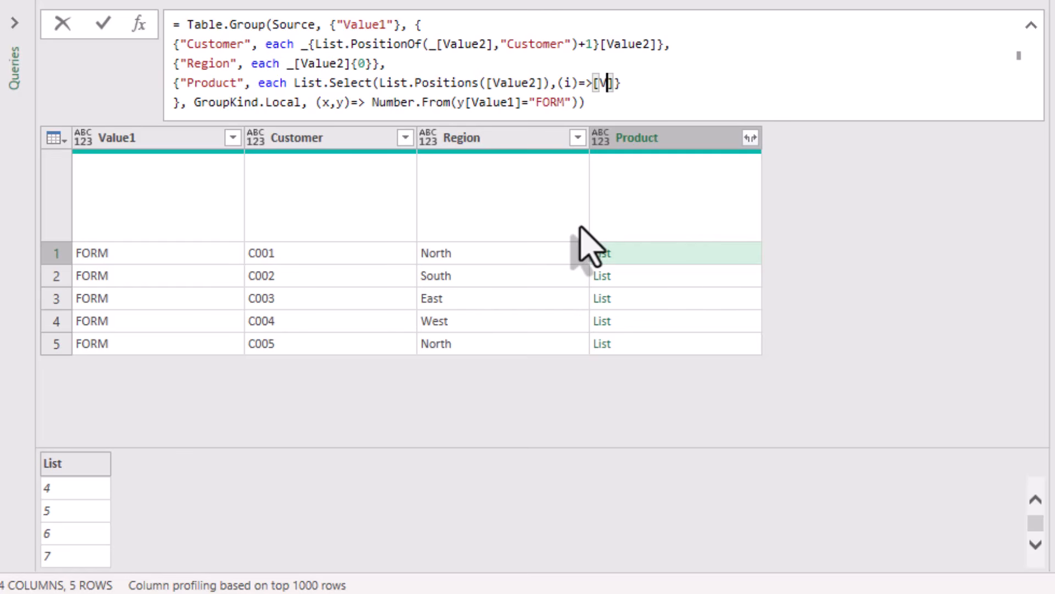
type("]")
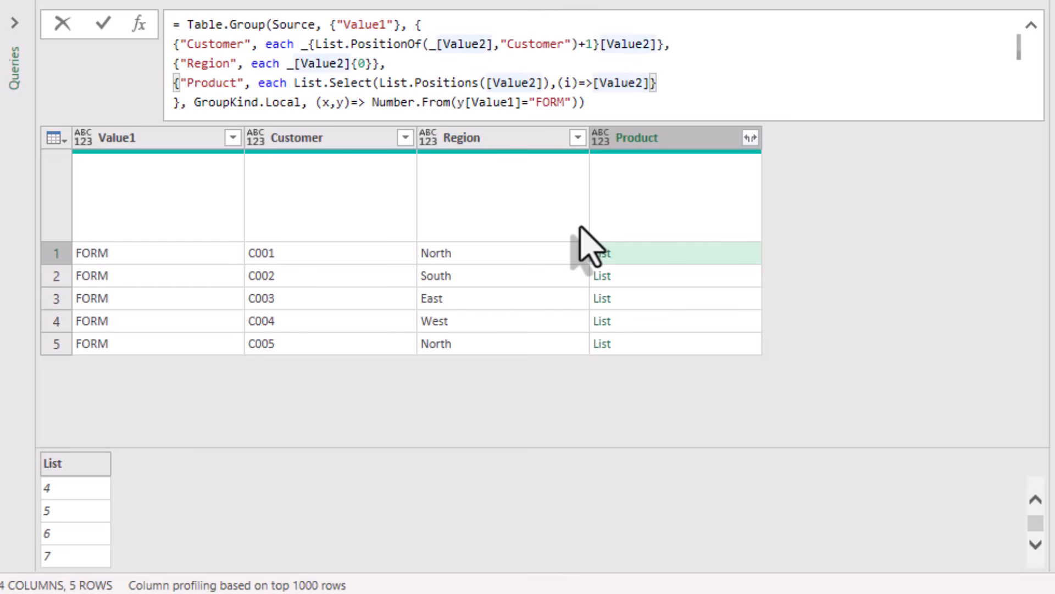
type("[")
type("i}")
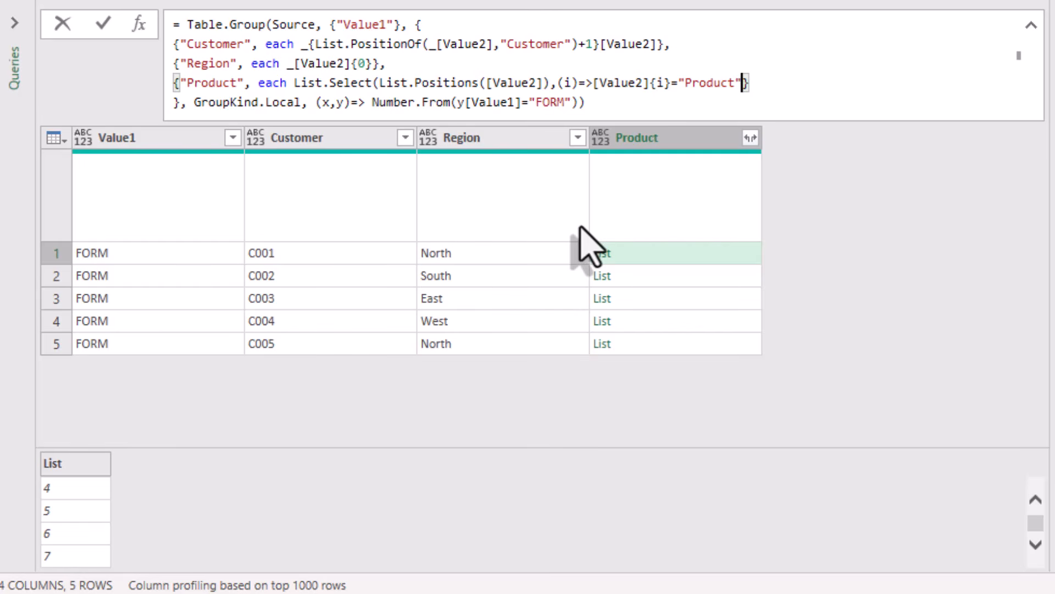
left_click(589, 400)
left_click(659, 252)
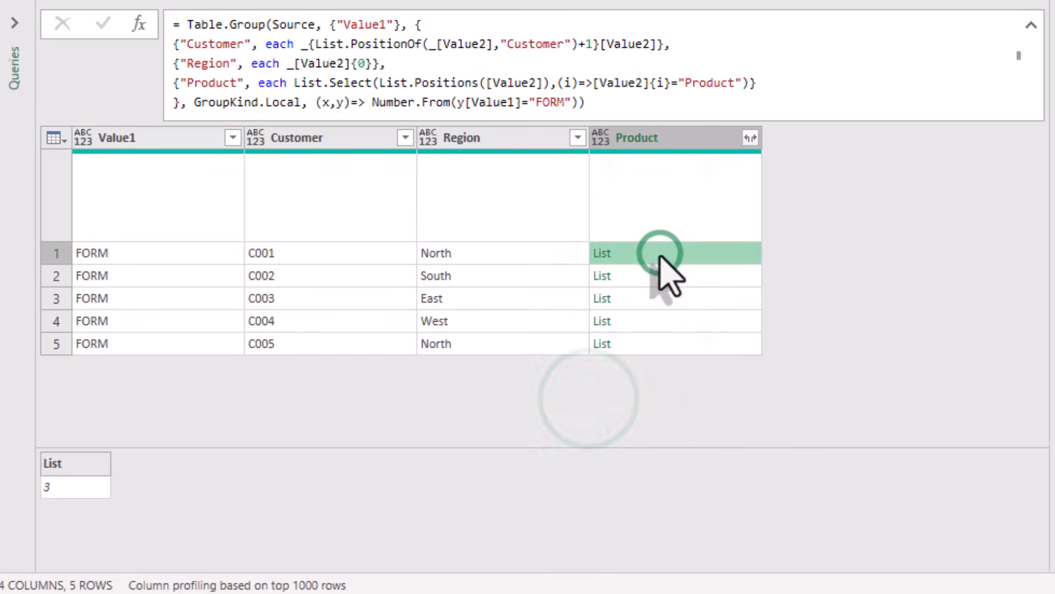
left_click(670, 282)
left_click(681, 320)
left_click(685, 344)
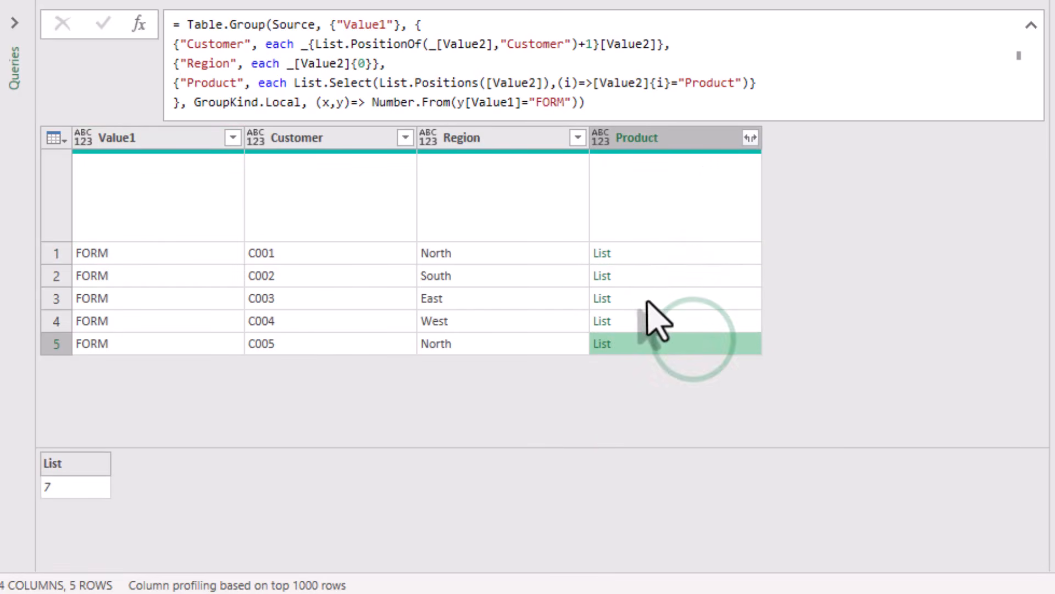
- Wrap the List.Select expression of the Product aggregation in List.Transform, ready for a transform argument
left_click(293, 82)
type("List.Transform")
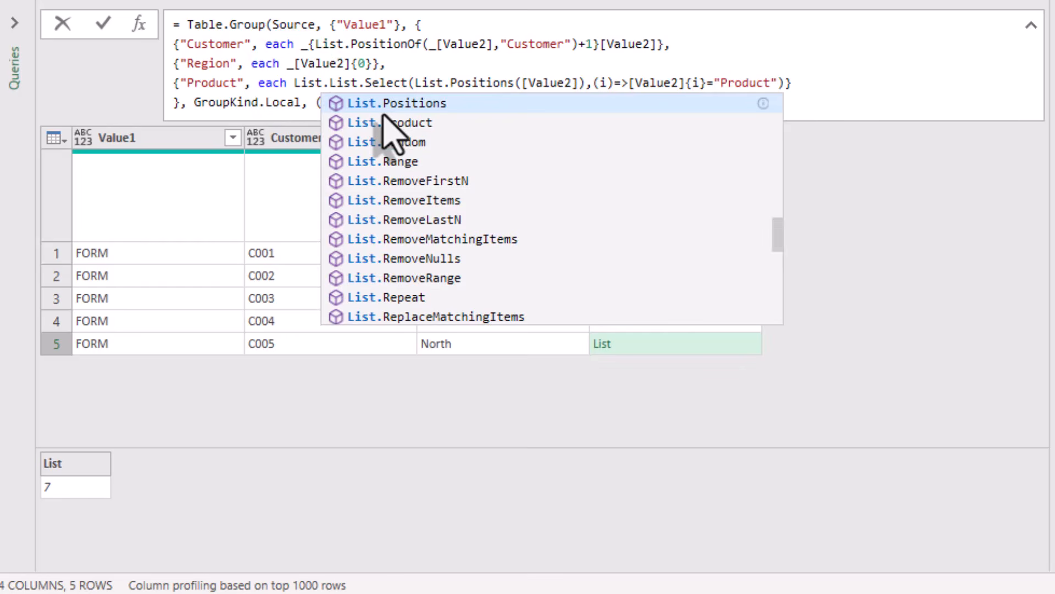
type("(")
key("End")
key("Left")
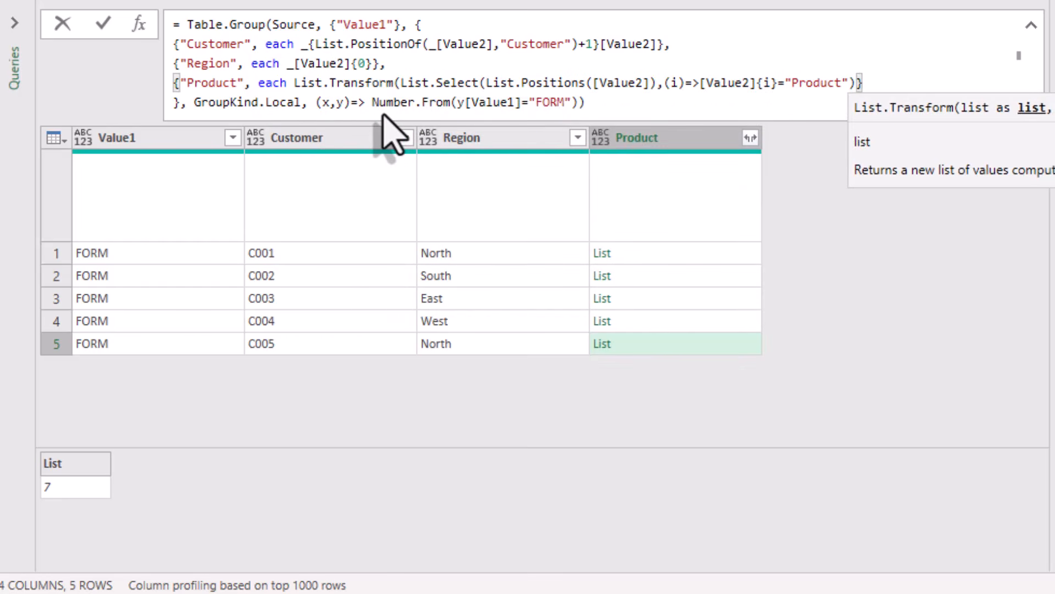
type(",")
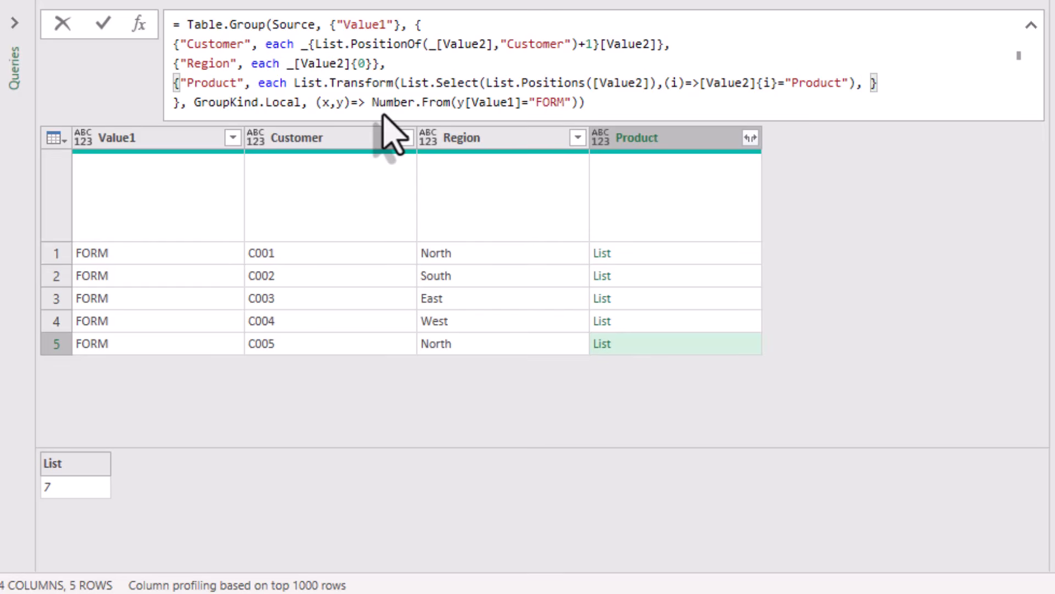
- Give List.Transform the function (i)=>[Value2]{i+1}, apply the formula, and preview the Product lists in several rows
type(" (i)")
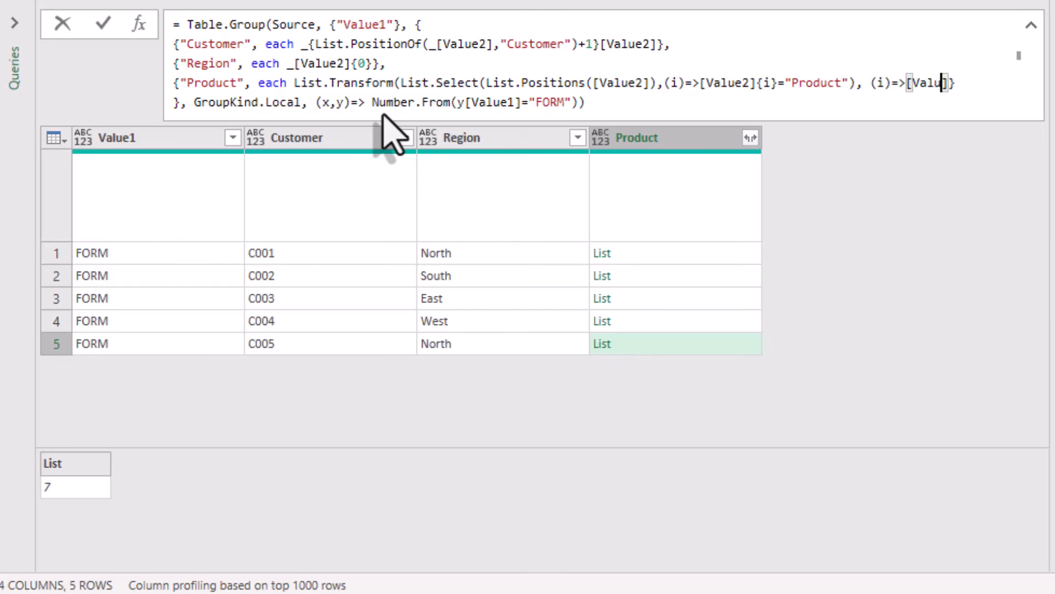
type("=>[Value2][")
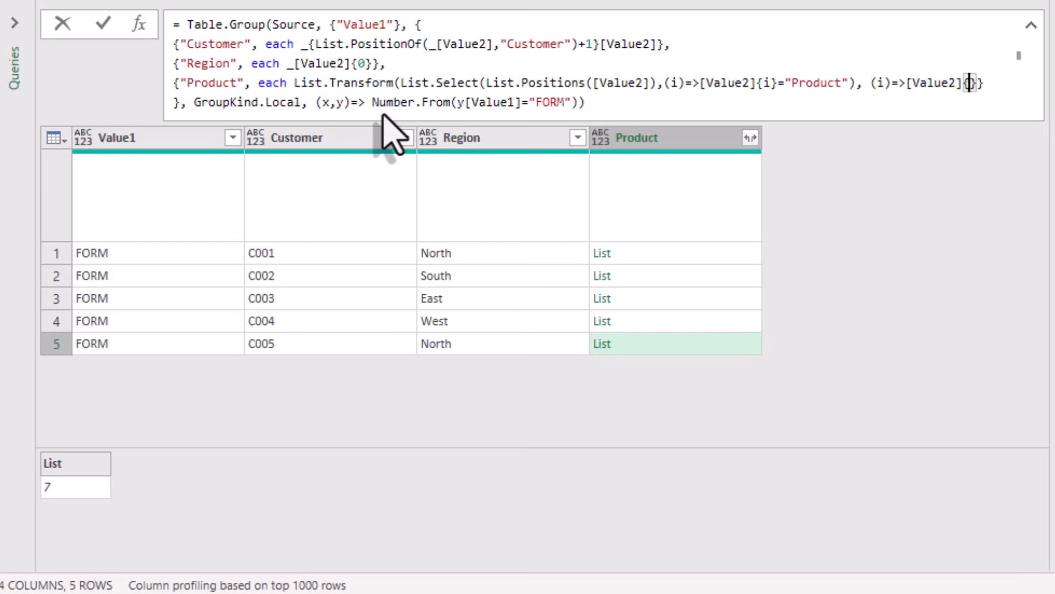
type("i")
type("i+1")
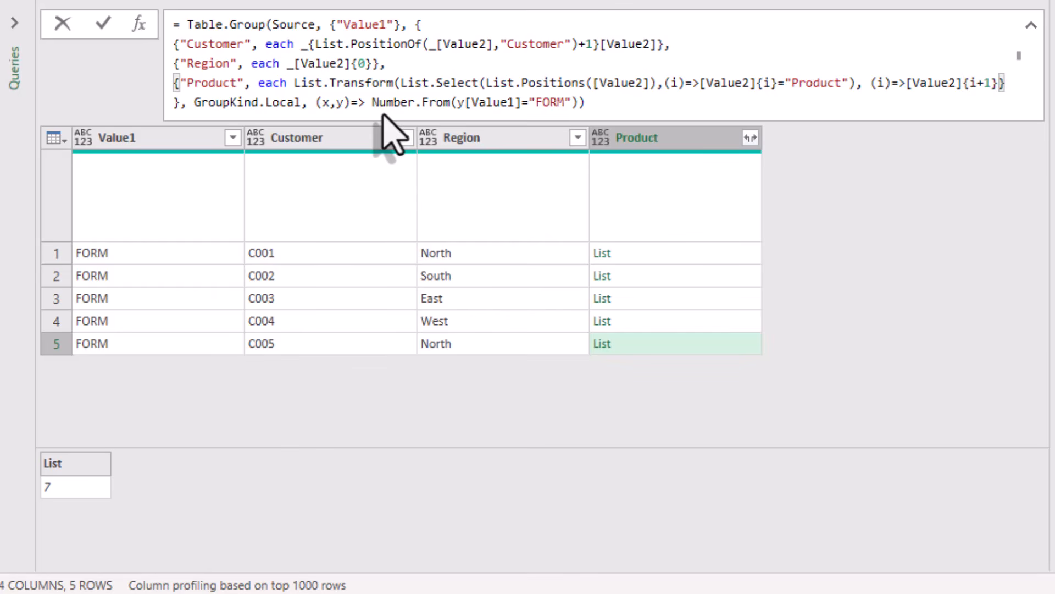
left_click(542, 401)
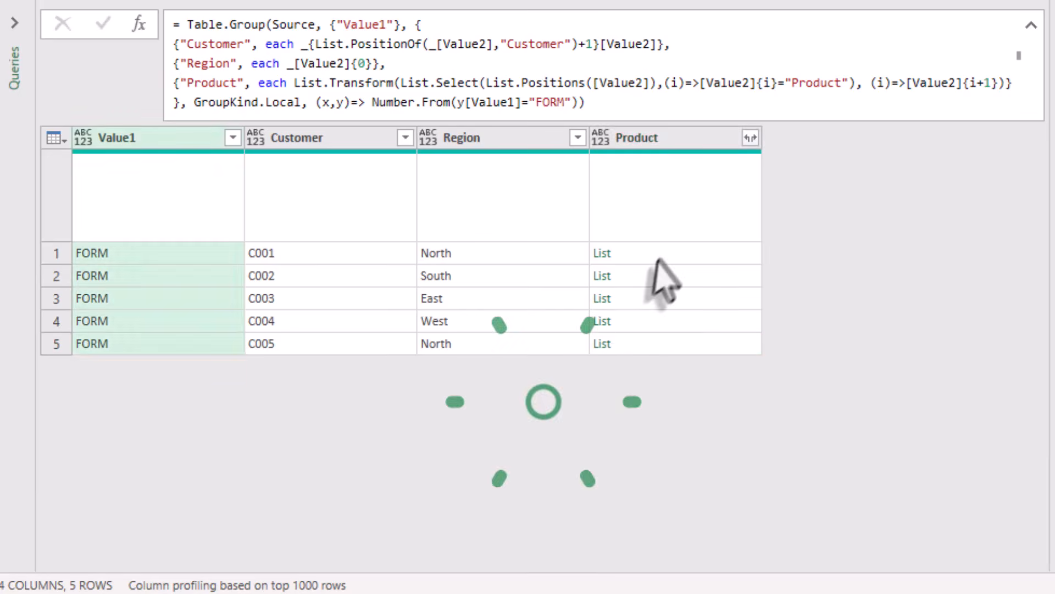
left_click(659, 253)
left_click(671, 298)
left_click(671, 321)
left_click(671, 344)
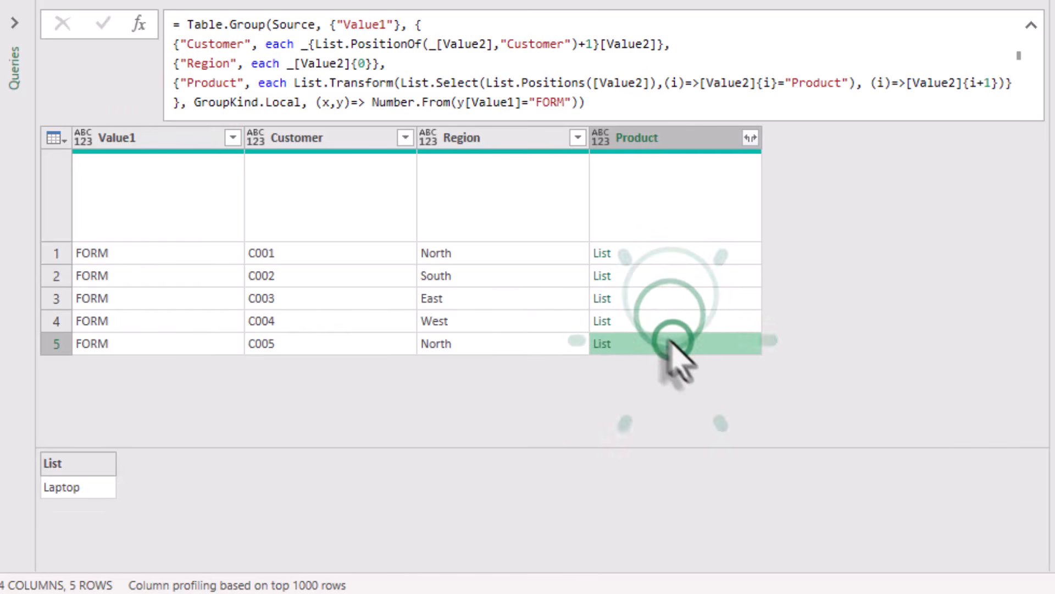
- Wrap the Product aggregation's List.Transform expression in Text.Combine with the separator ", " and apply the formula
left_click(300, 83)
type("Text.Combine")
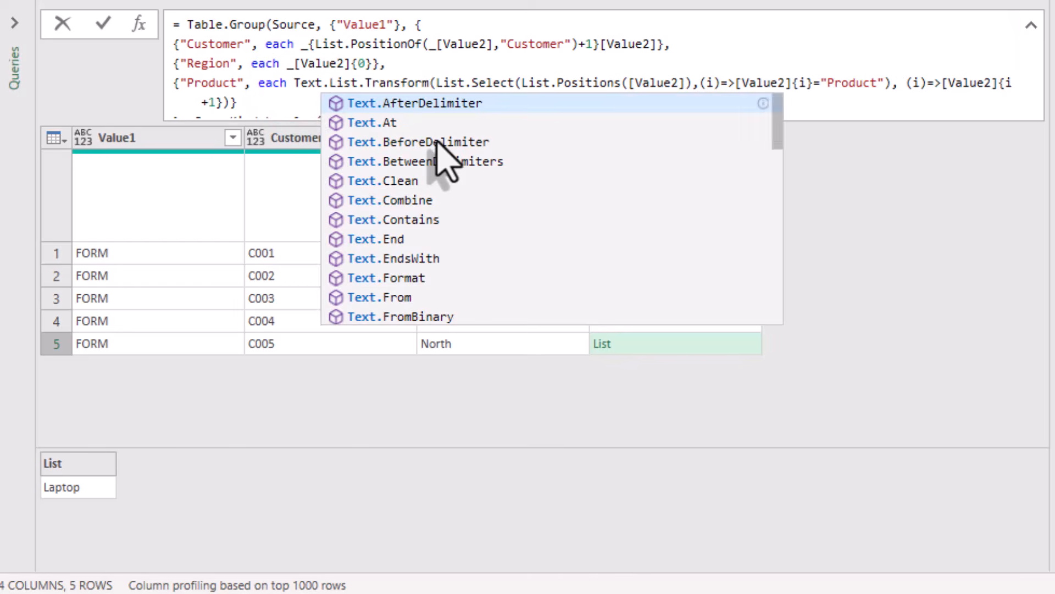
type("(")
key("Down")
key("Left")
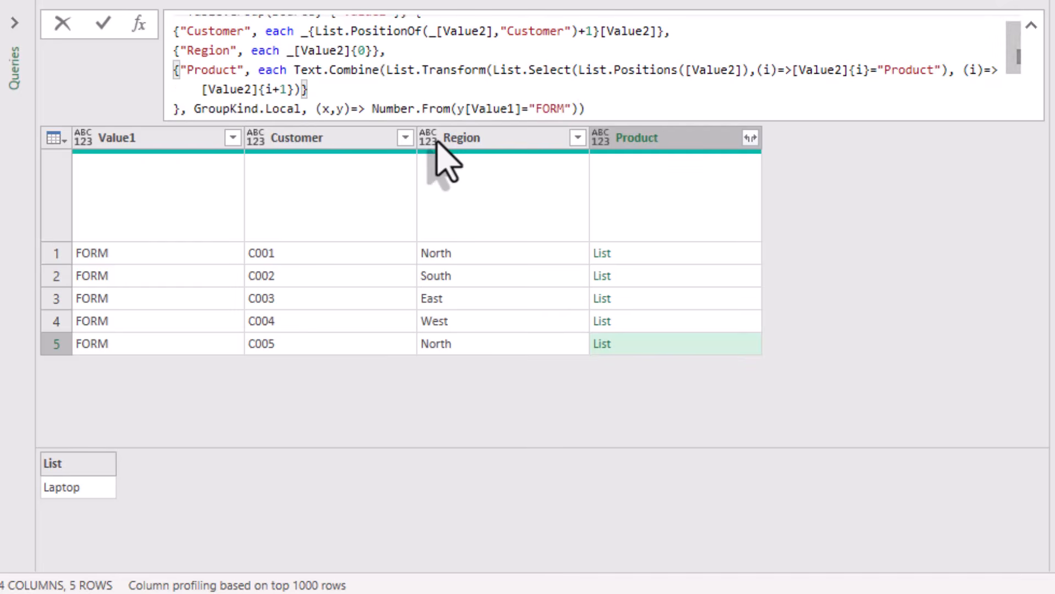
type(",\", \"")
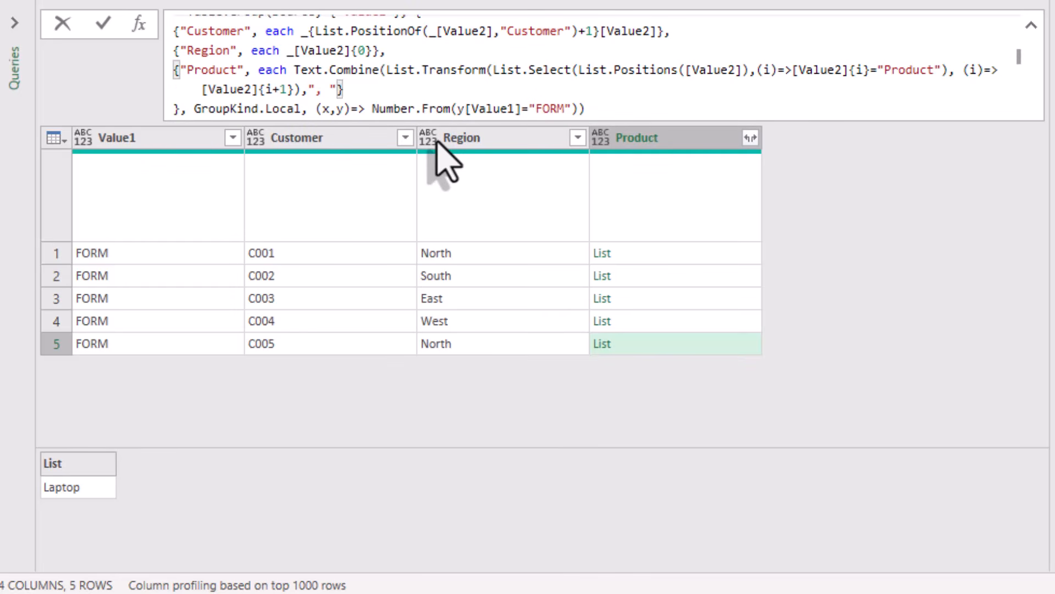
type(")")
key("Return")
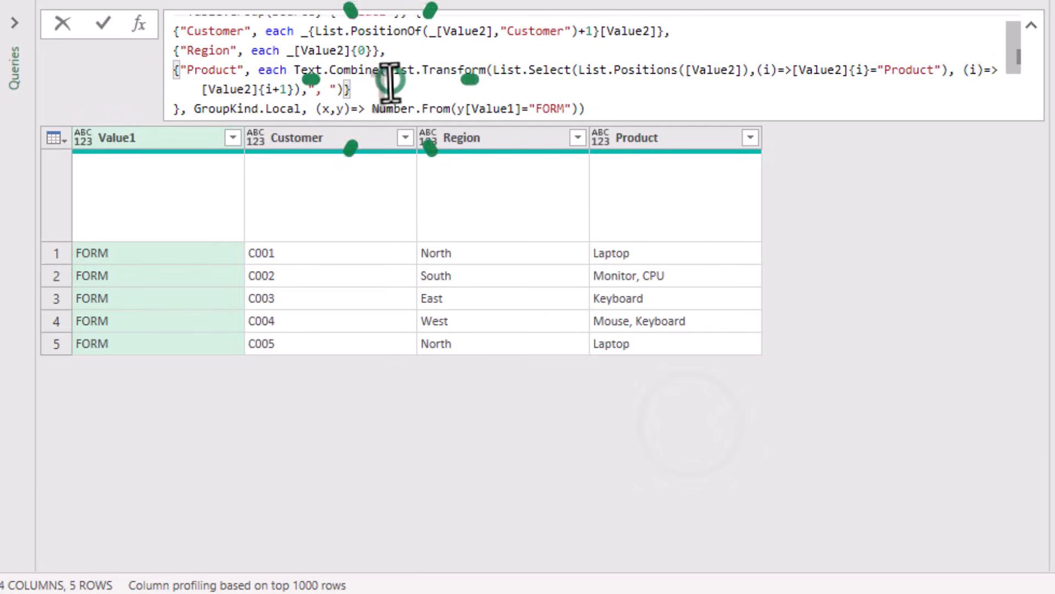
- Add an "Amount" aggregation on a new line after Product, starting with each List.Sum()
type(",")
key("Escape")
key("Return")
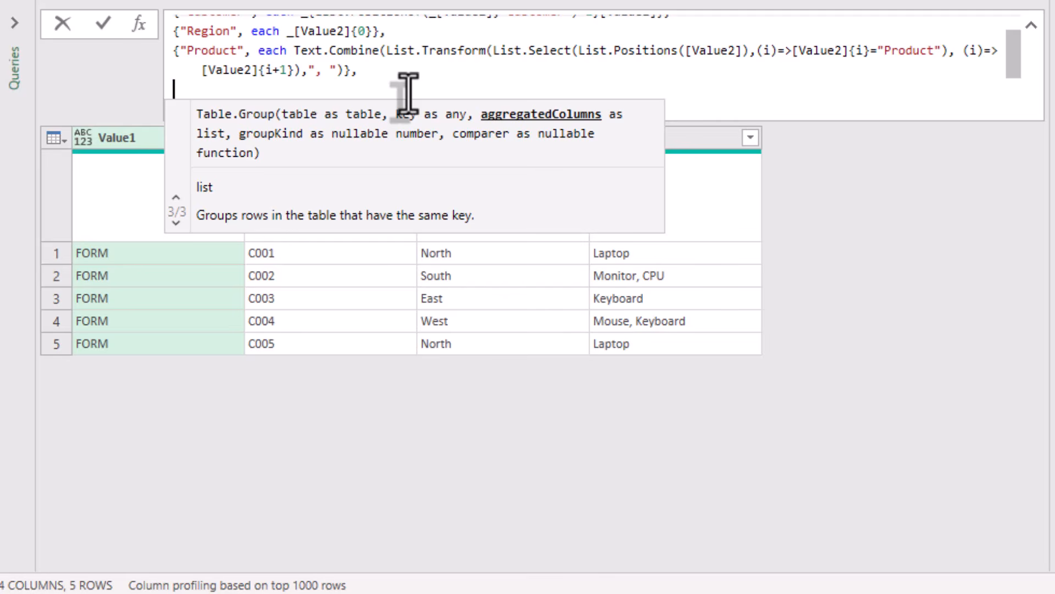
type("{\"Amo")
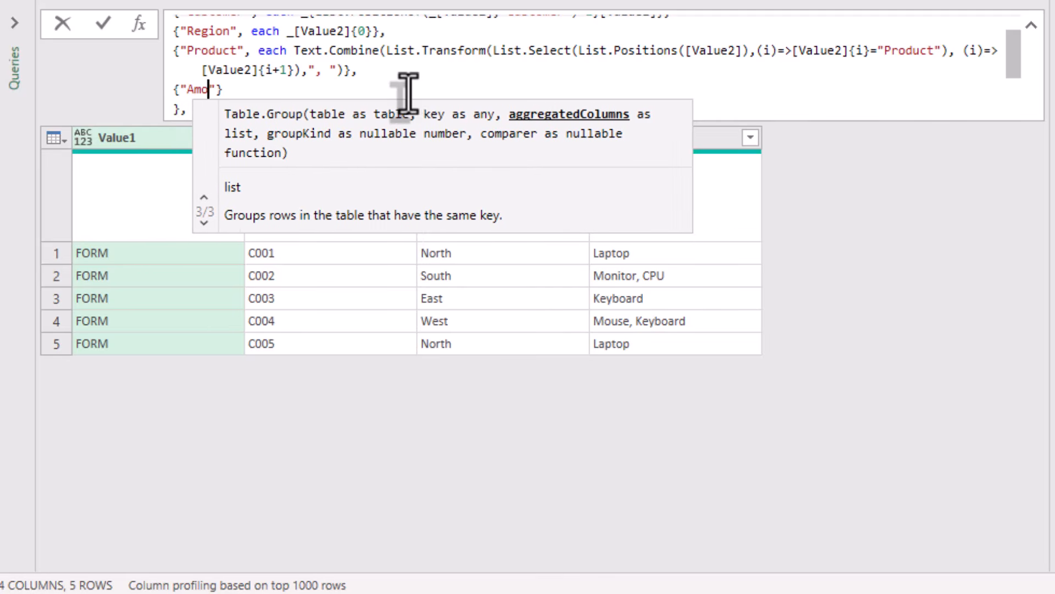
type("unt\",")
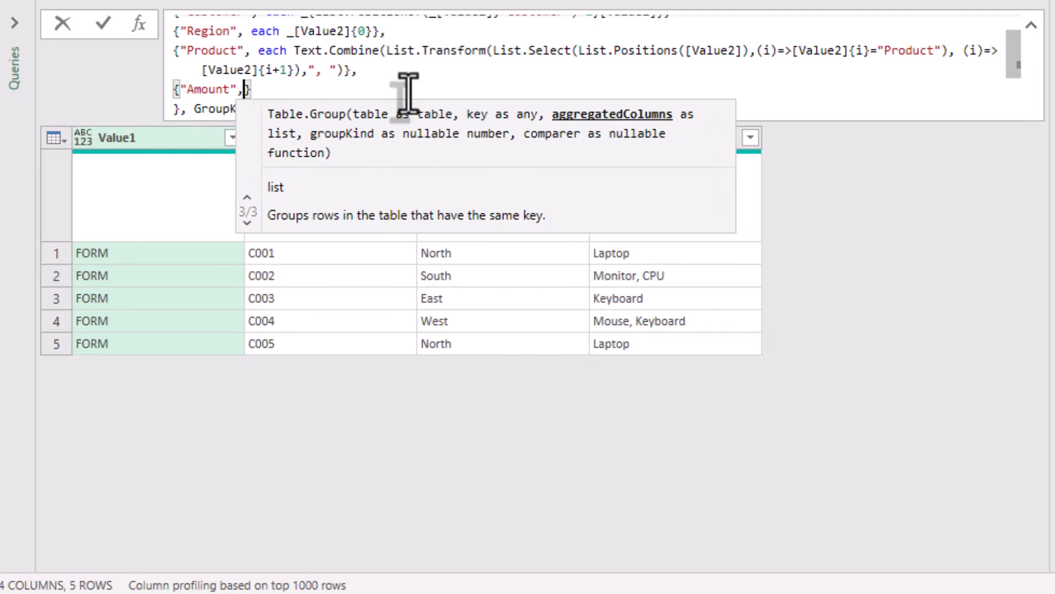
type(" each ")
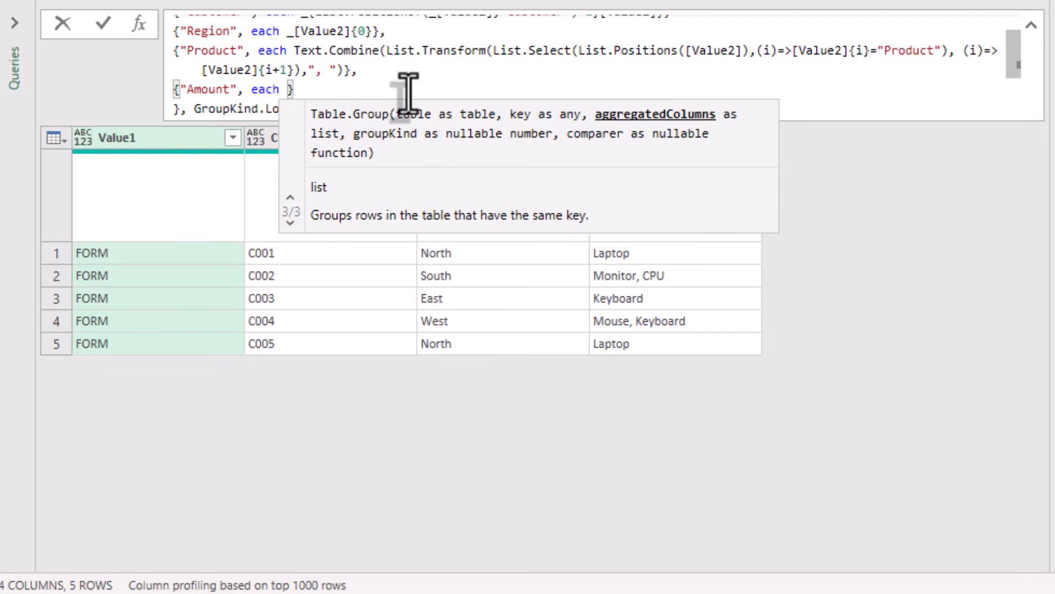
type("List.Sum(")
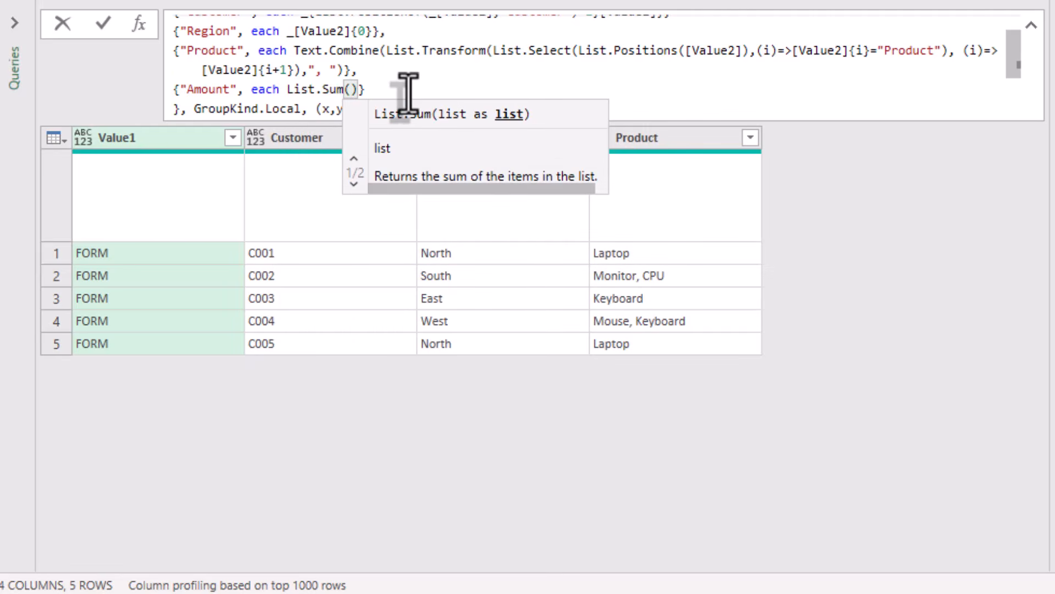
- Nest List.Transform inside the Amount aggregation's List.Sum, with [Value2] as its list argument
type("List.")
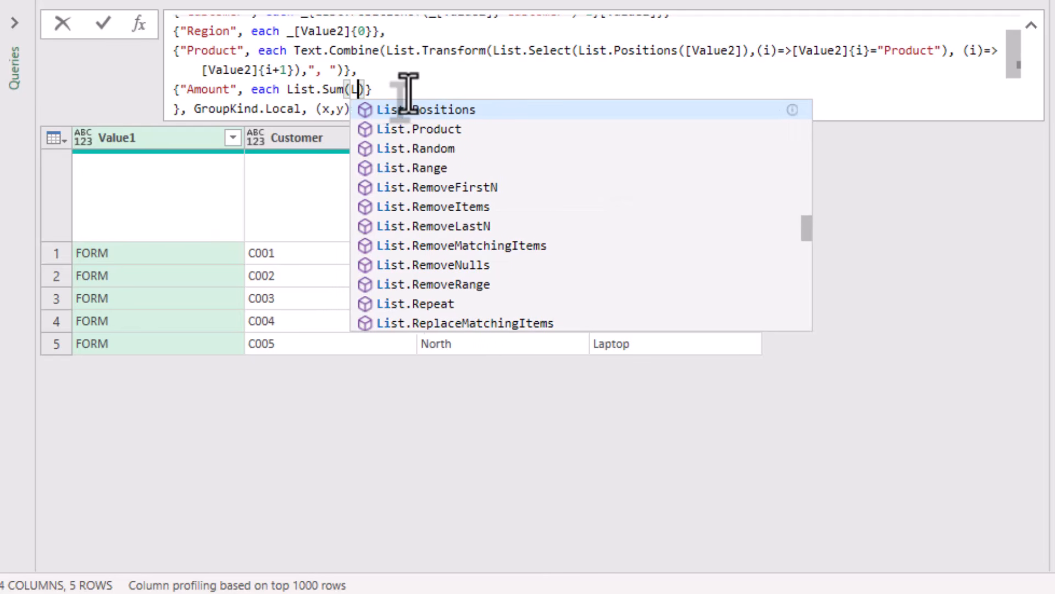
type("T")
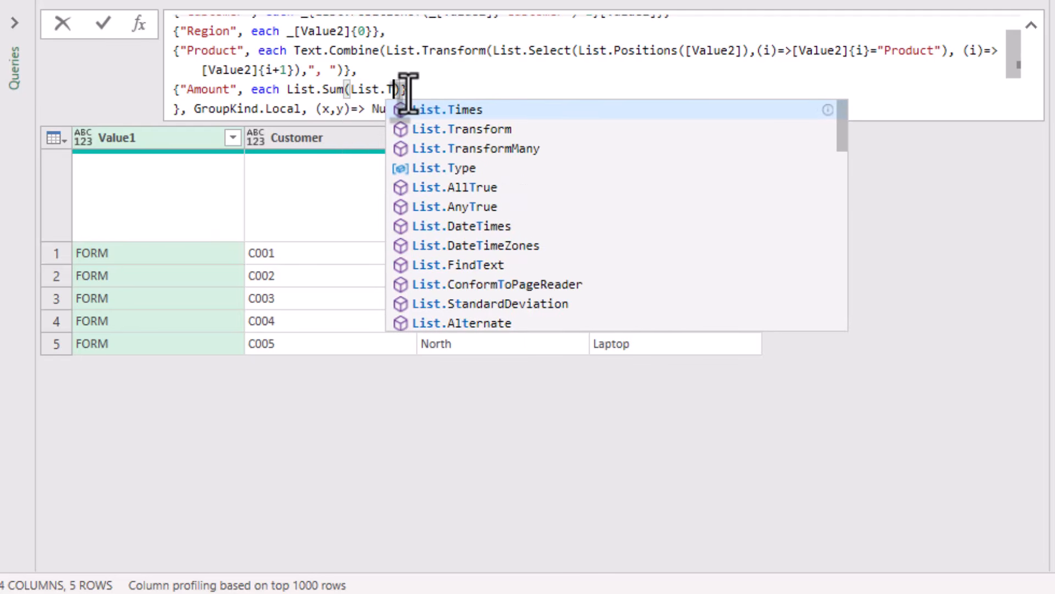
type("ransform")
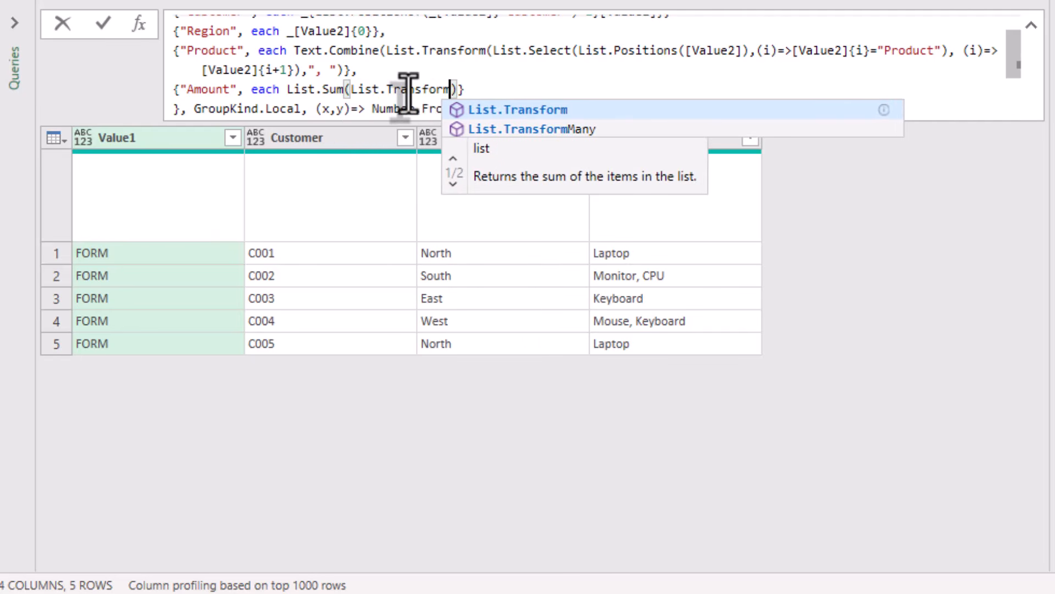
type("([Val")
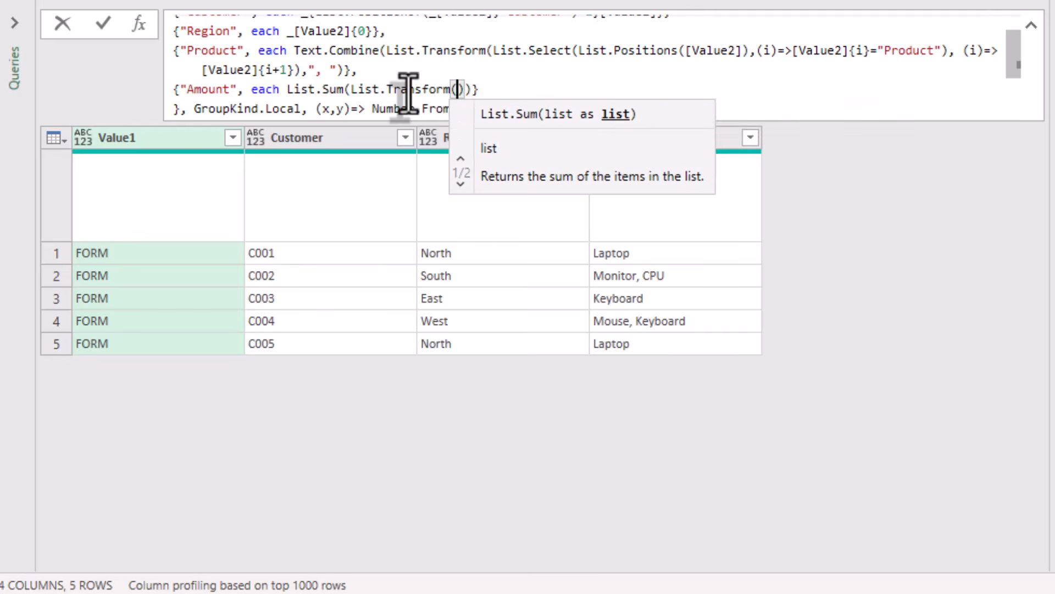
type("ue2")
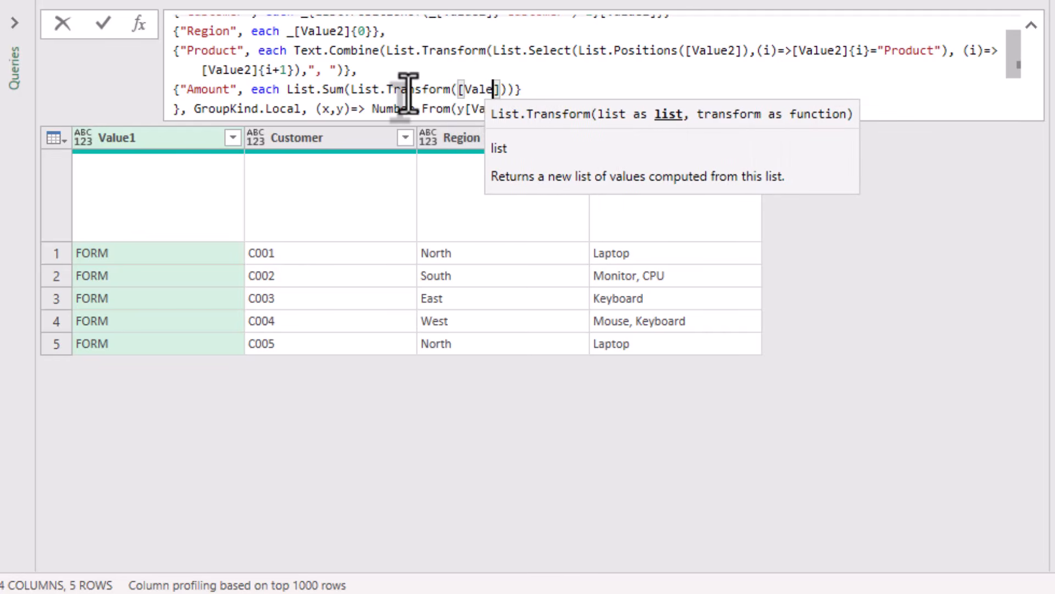
type("]")
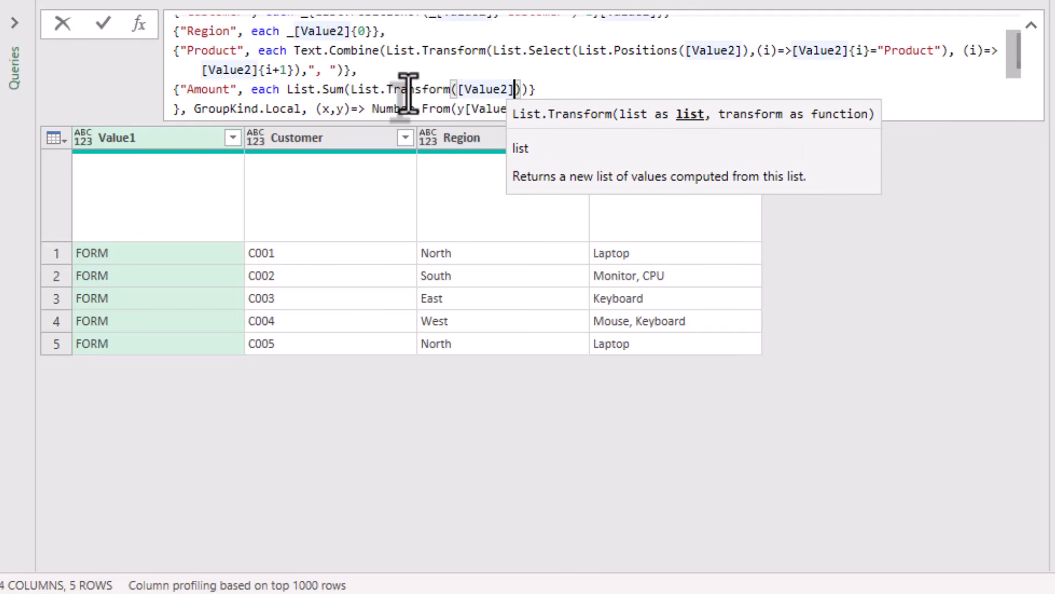
type(",")
key("Escape")
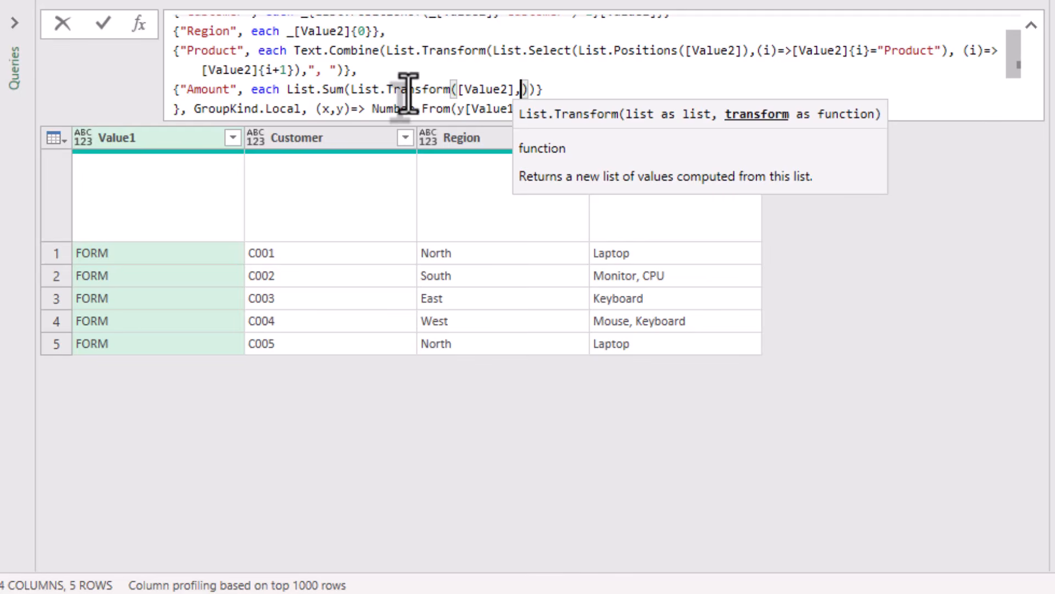
- Give the Amount aggregation's List.Transform the function each try Number.From(_) otherwise null, and apply the formula
type("each")
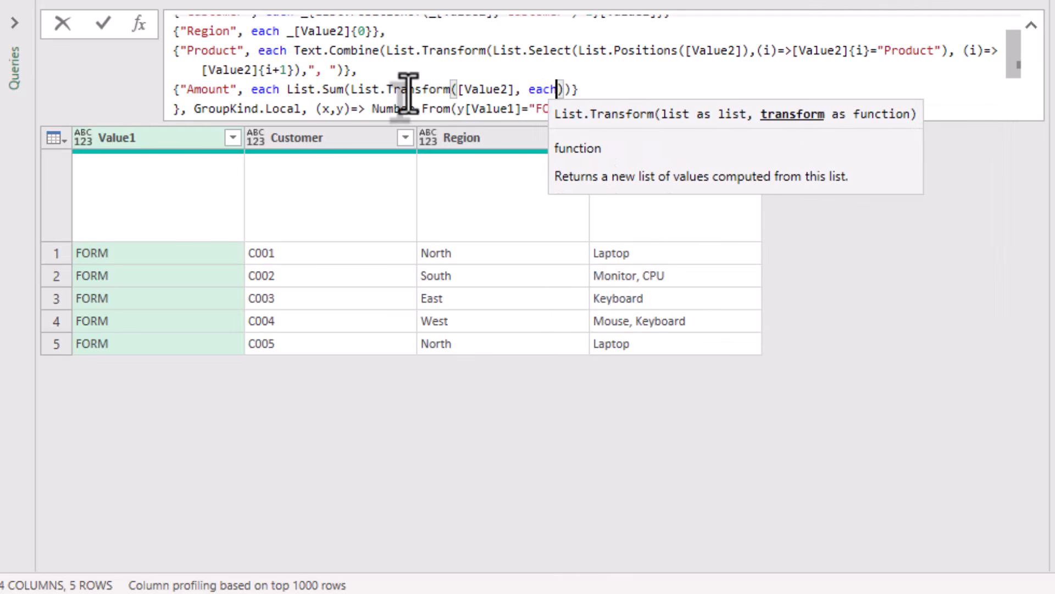
type(" try Number.From(_")
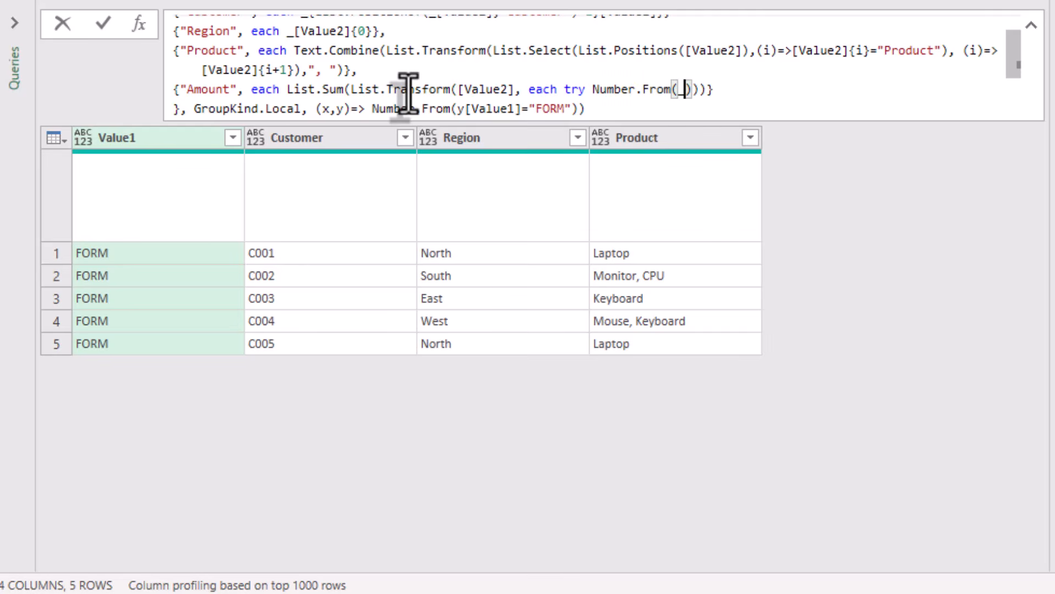
key("Right")
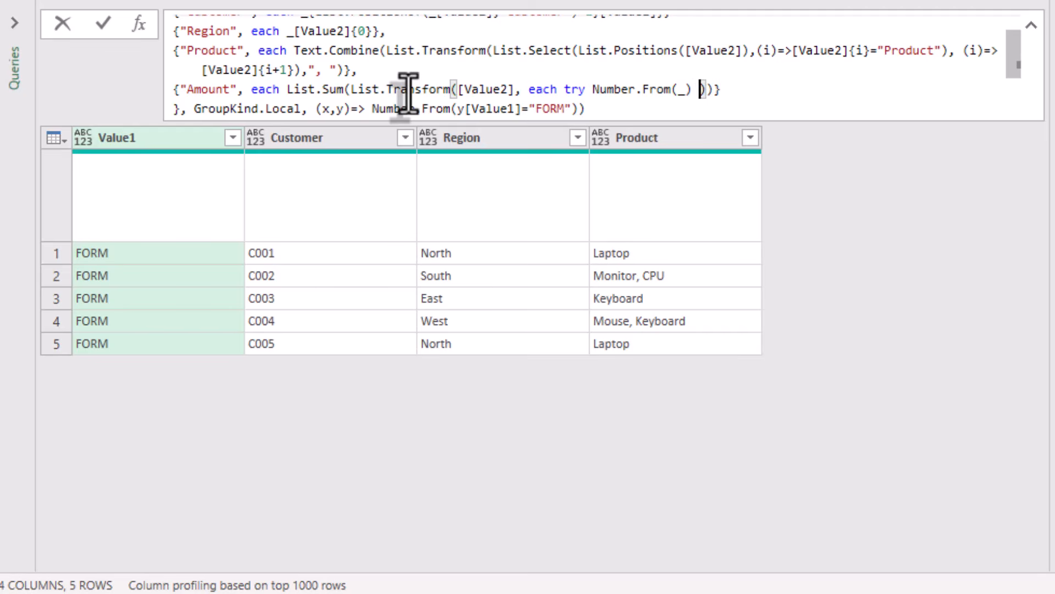
type("otherwise null")
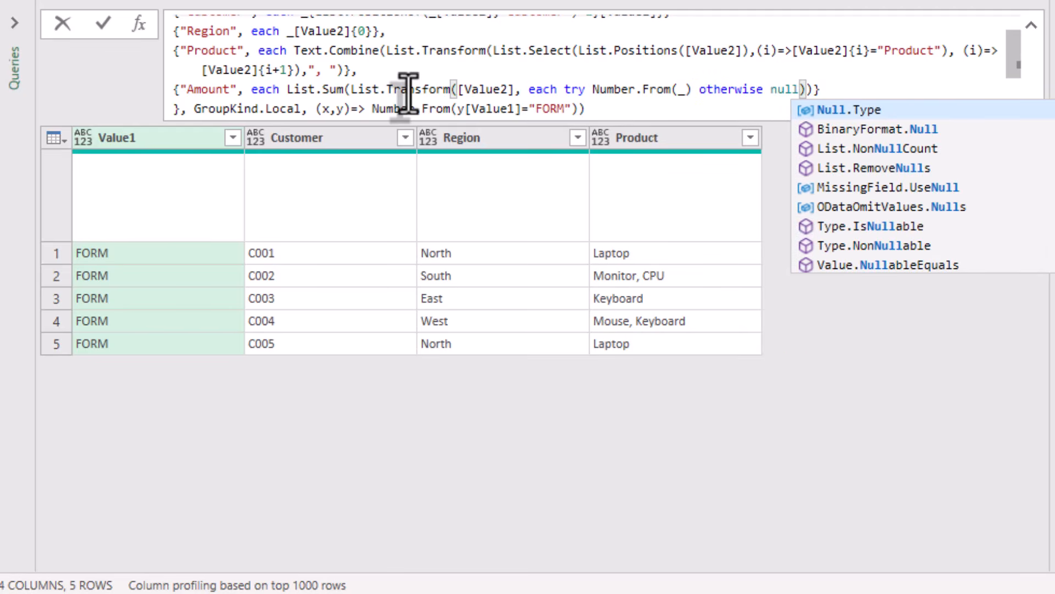
key("Right")
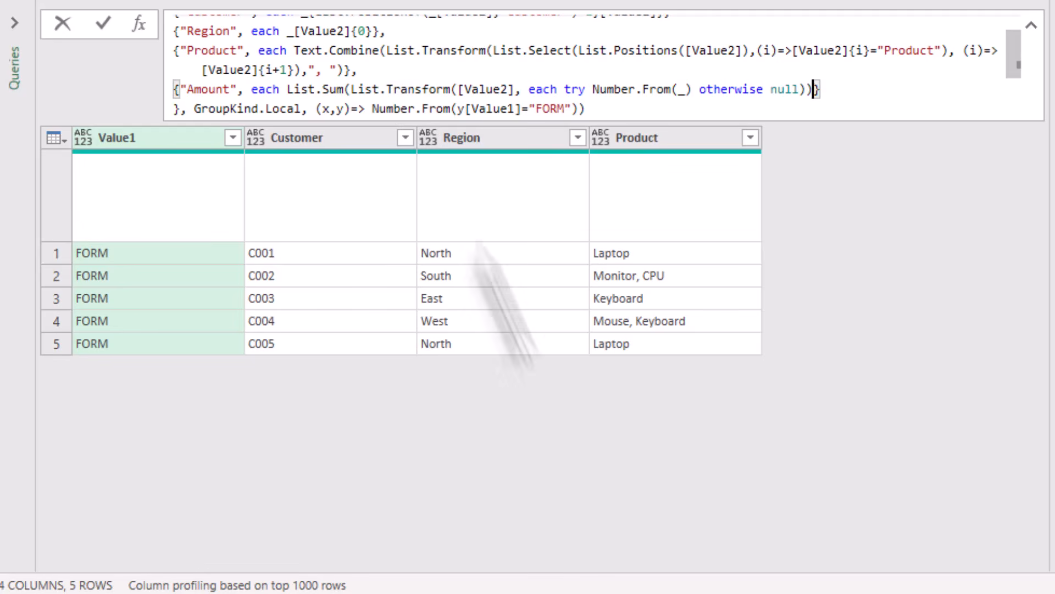
left_click(608, 522)
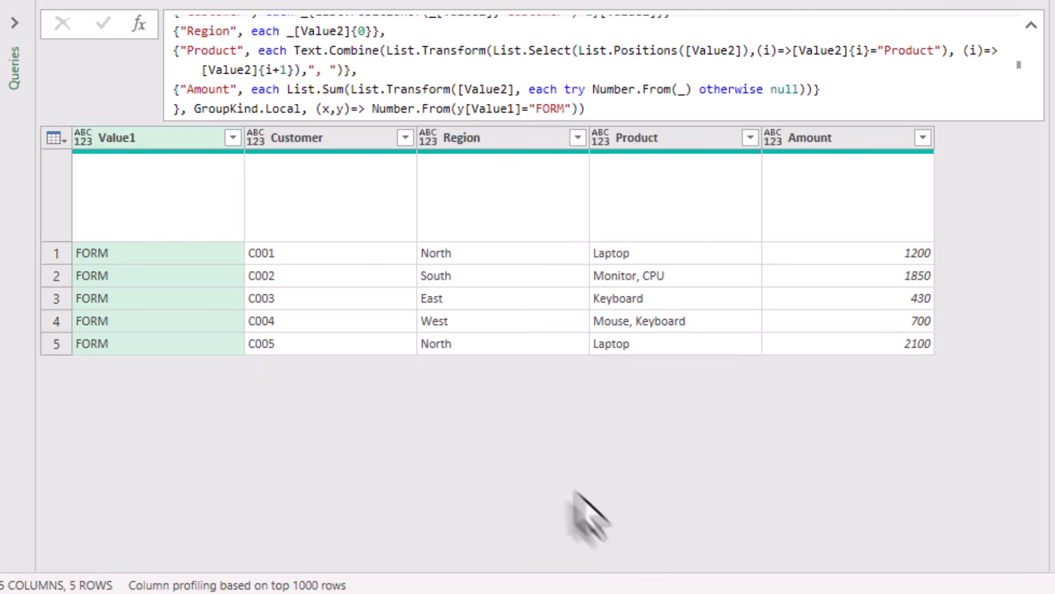
- Remove the Value1 column from the grouped table
left_click(199, 142)
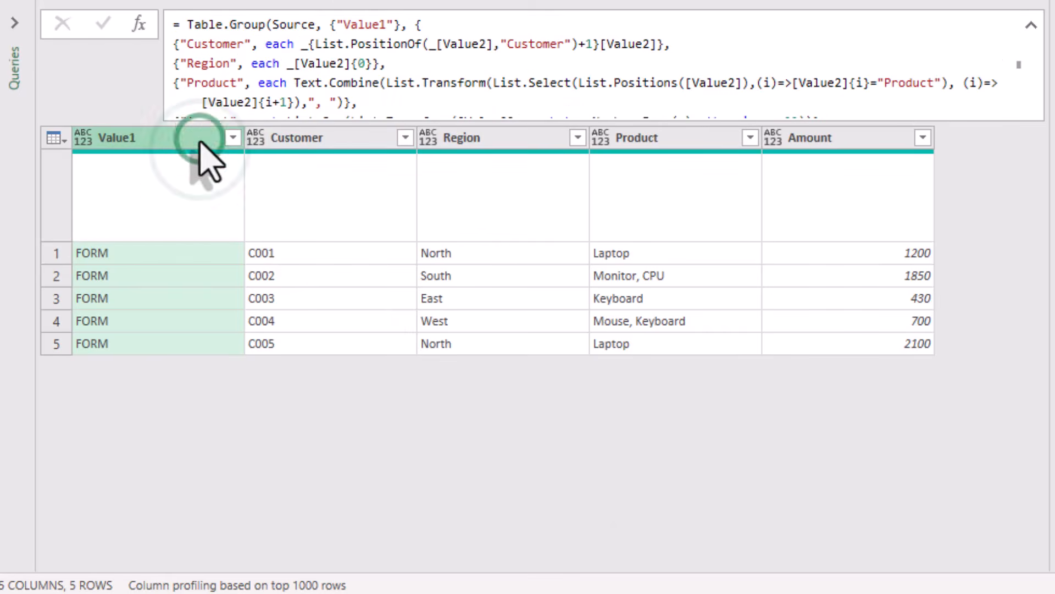
key("Delete")
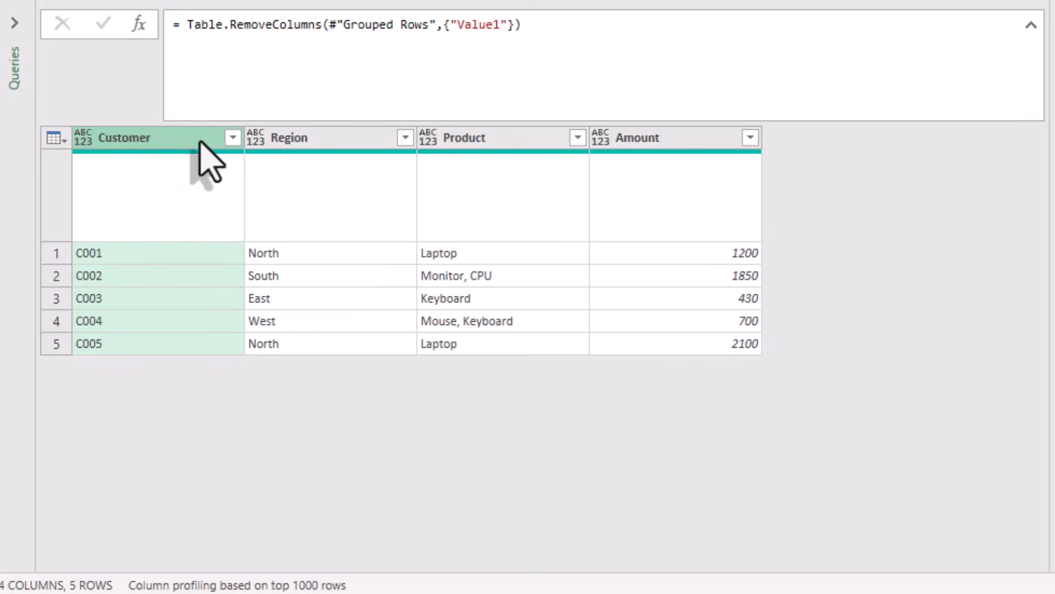